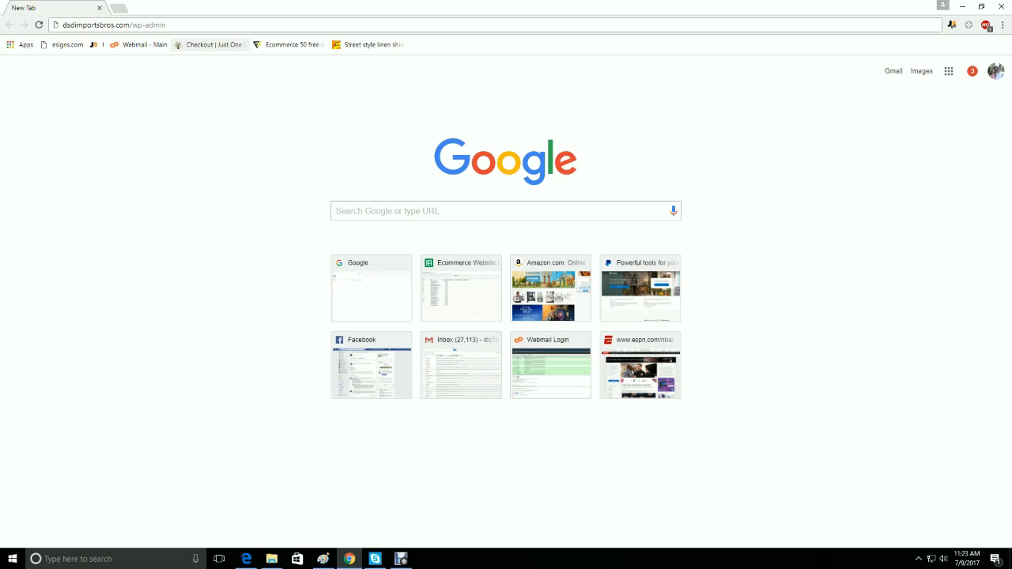
- Go to the WordPress admin login page at dsdimportsbros.com/wp-admin
{"action": "mouse_move", "coordinate": [167, 24]}
{"action": "left_mouse_down"}
{"action": "mouse_move", "coordinate": [62, 25]}
{"action": "mouse_move", "coordinate": [168, 25]}
{"action": "left_mouse_up"}
{"action": "key", "text": "Return"}
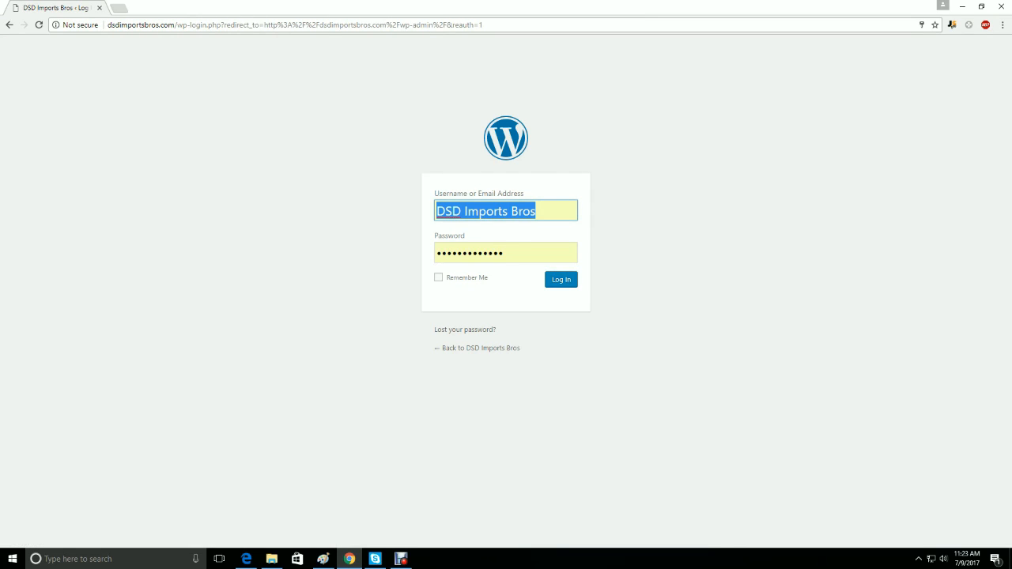
{"action": "left_click_drag", "start_coordinate": [483, 25], "coordinate": [188, 25]}
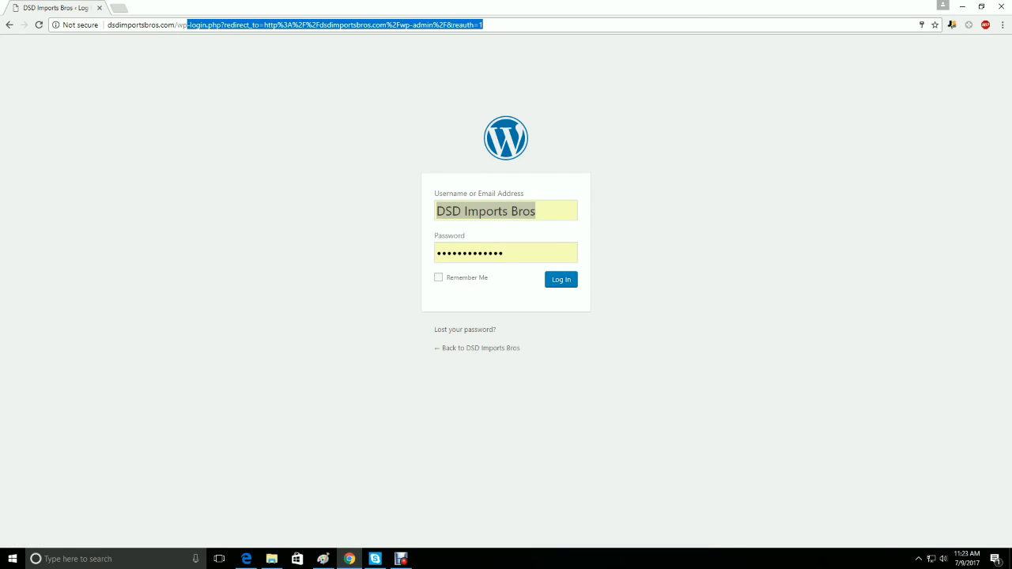
{"action": "type", "text": "-admin"}
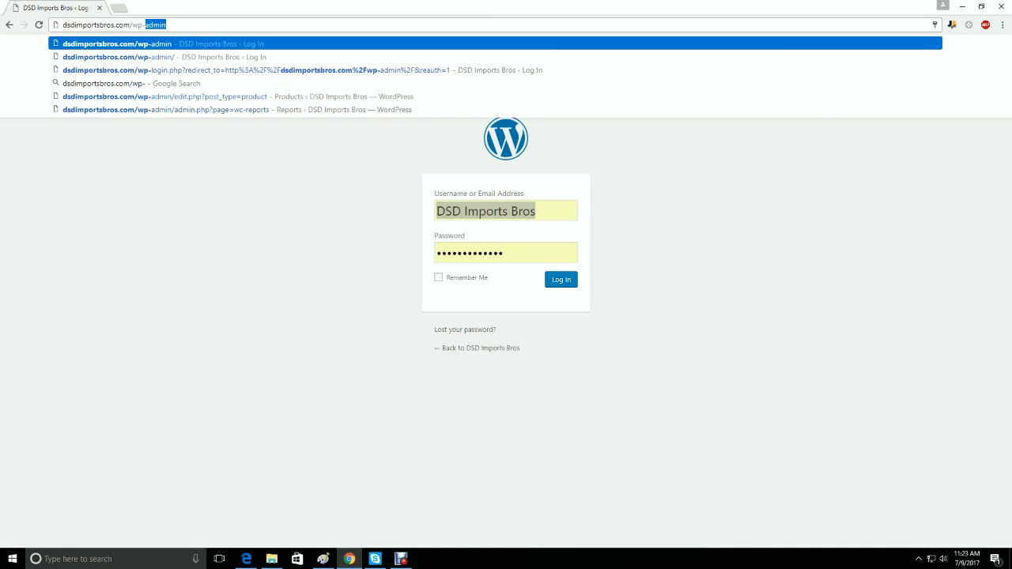
{"action": "key", "text": "Return"}
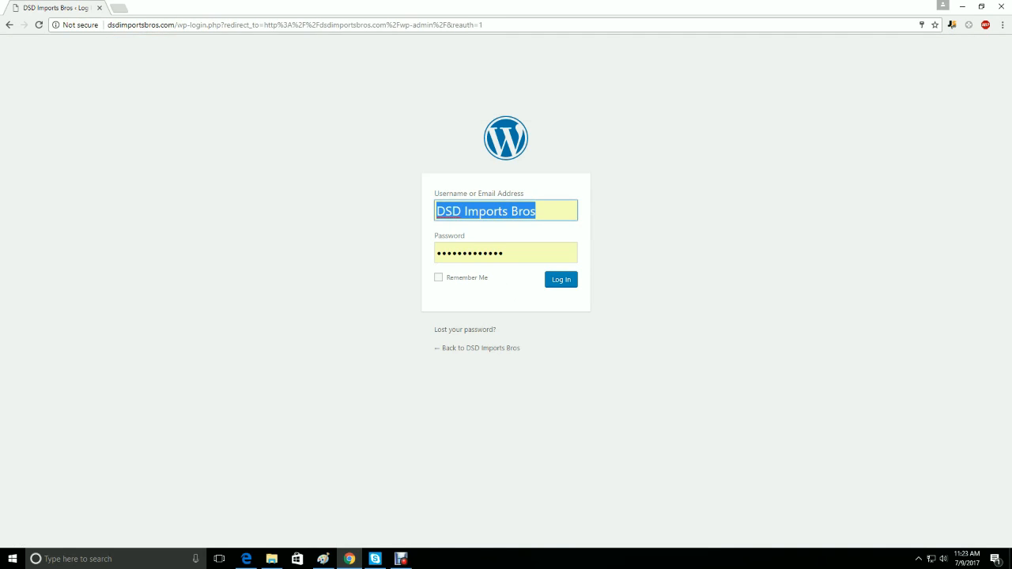
- Log in to the site's WordPress dashboard with the saved username and password
{"action": "left_click_drag", "start_coordinate": [542, 211], "coordinate": [435, 211]}
{"action": "key", "text": "Tab"}
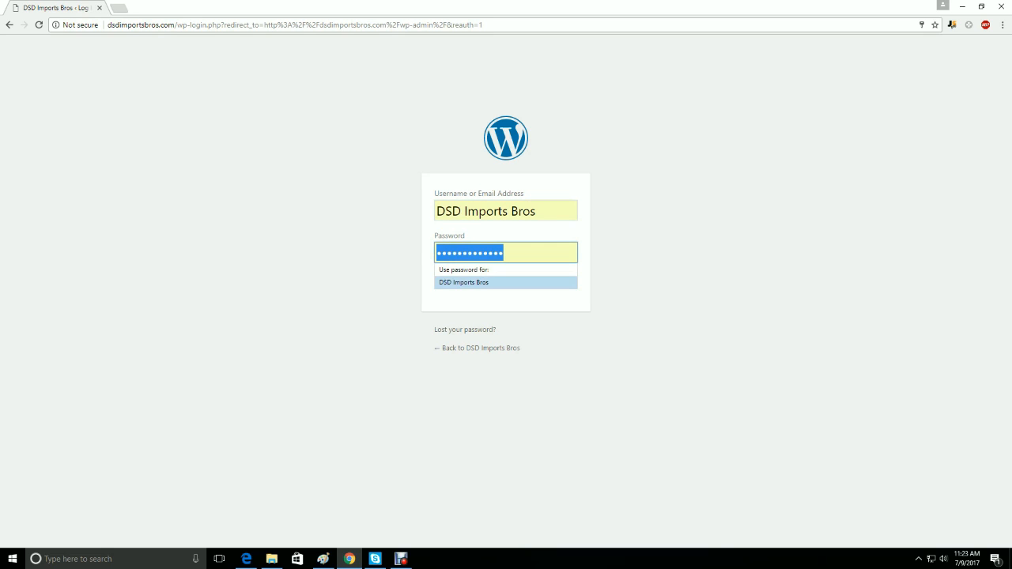
{"action": "key", "text": "Return"}
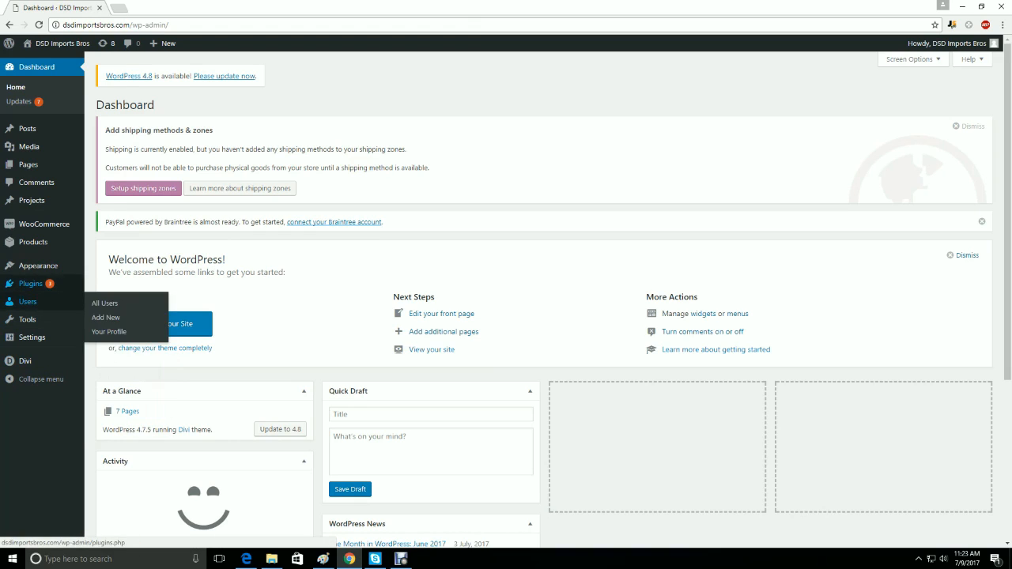
- Open the store's full product list and look through the listed products
{"action": "mouse_move", "coordinate": [38, 265]}
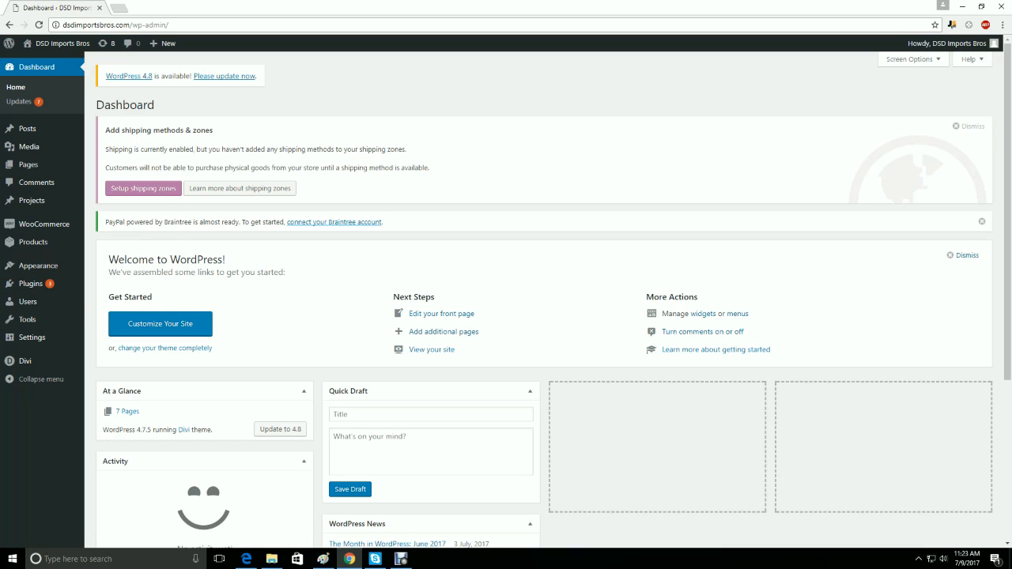
{"action": "mouse_move", "coordinate": [43, 225]}
{"action": "mouse_move", "coordinate": [33, 242]}
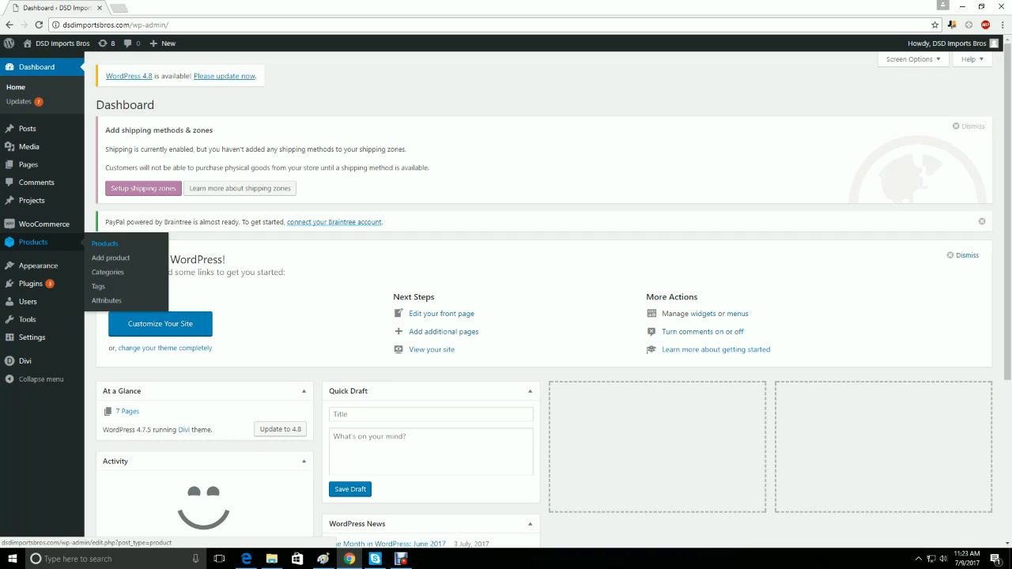
{"action": "left_click", "coordinate": [104, 244]}
{"action": "scroll", "coordinate": [506, 309], "scroll_direction": "down", "scroll_amount": 1}
{"action": "scroll", "coordinate": [506, 309], "scroll_direction": "down", "scroll_amount": 2}
{"action": "scroll", "coordinate": [506, 308], "scroll_direction": "down", "scroll_amount": 3}
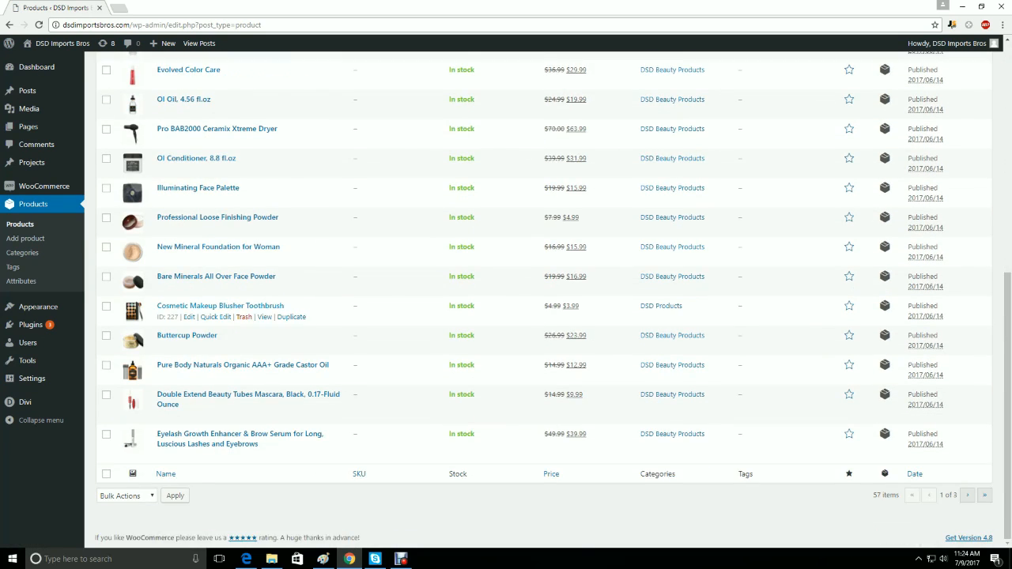
{"action": "scroll", "coordinate": [506, 308], "scroll_direction": "up", "scroll_amount": 4}
{"action": "scroll", "coordinate": [261, 340], "scroll_direction": "up", "scroll_amount": 2}
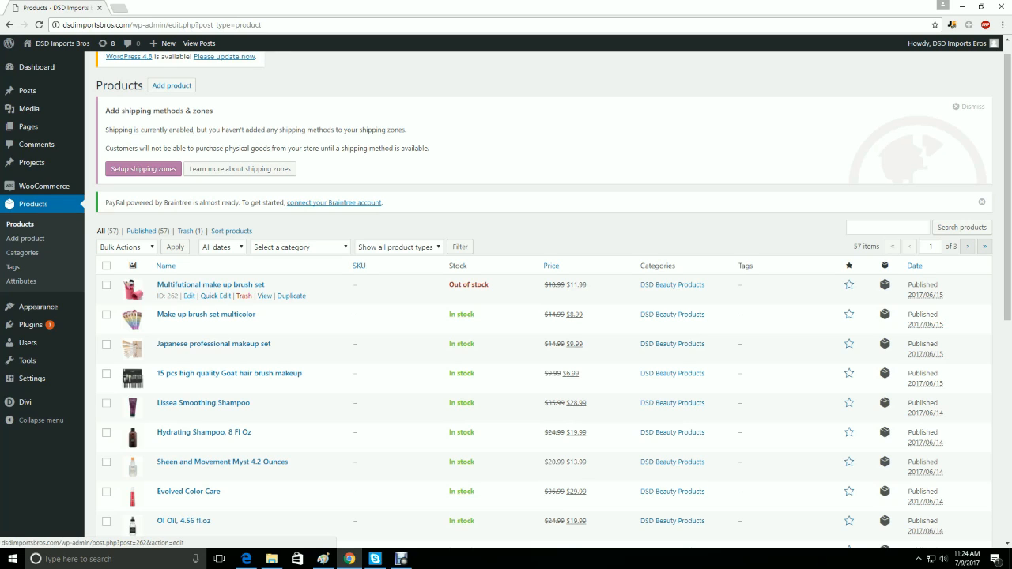
- Open the product "Multifutional make up brush set" for editing and look over its title, description, prices and categories
{"action": "left_click", "coordinate": [190, 296]}
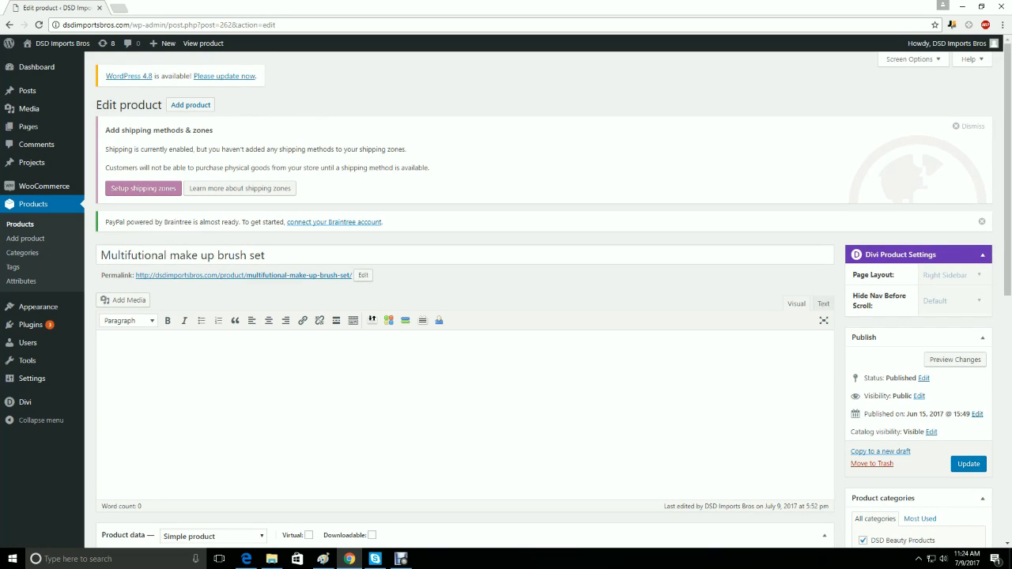
{"action": "scroll", "coordinate": [506, 303], "scroll_direction": "down", "scroll_amount": 1}
{"action": "left_click_drag", "start_coordinate": [364, 203], "coordinate": [273, 203]}
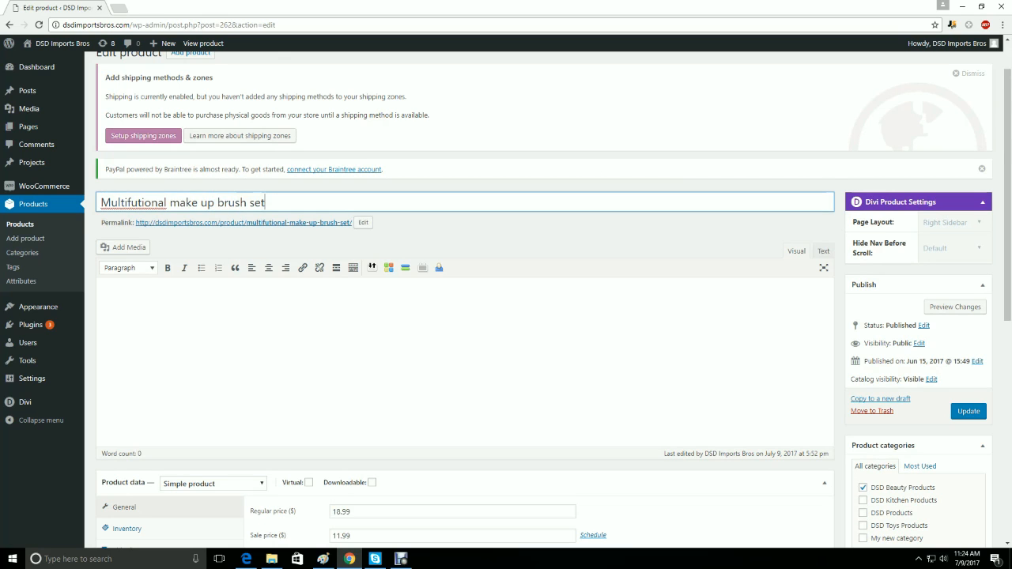
{"action": "scroll", "coordinate": [465, 300], "scroll_direction": "down", "scroll_amount": 3}
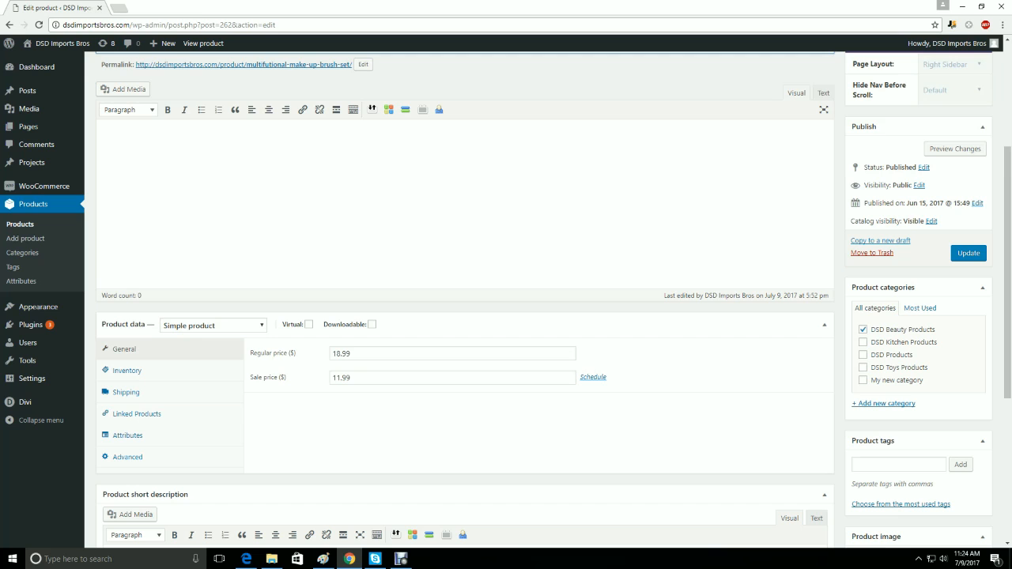
{"action": "scroll", "coordinate": [465, 300], "scroll_direction": "down", "scroll_amount": 2}
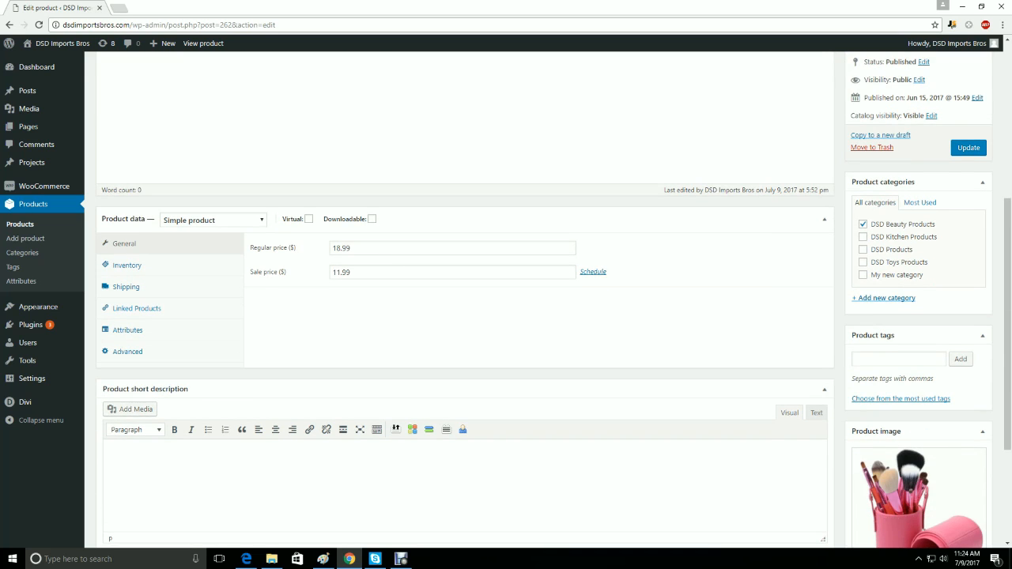
- Create the product category "New category 2" for this product and unassign it from DSD Beauty Products
{"action": "left_click", "coordinate": [883, 298]}
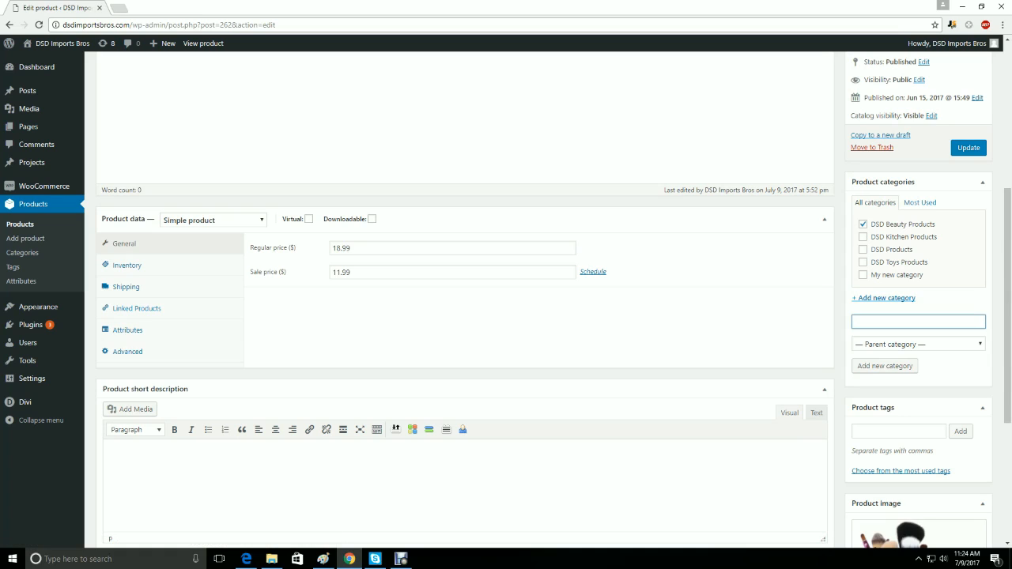
{"action": "type", "text": "New category 2"}
{"action": "left_click", "coordinate": [885, 365]}
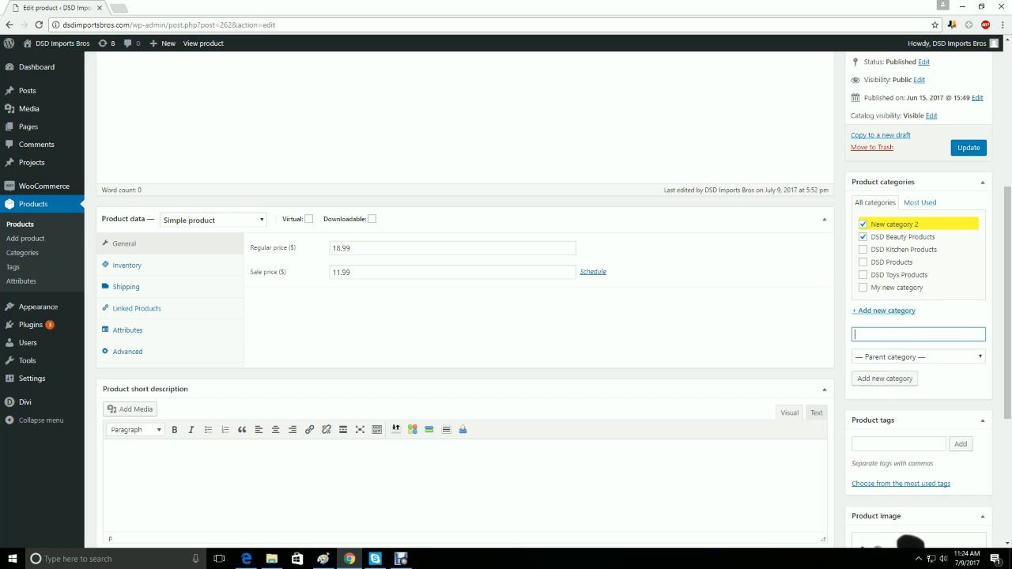
{"action": "left_click", "coordinate": [862, 236]}
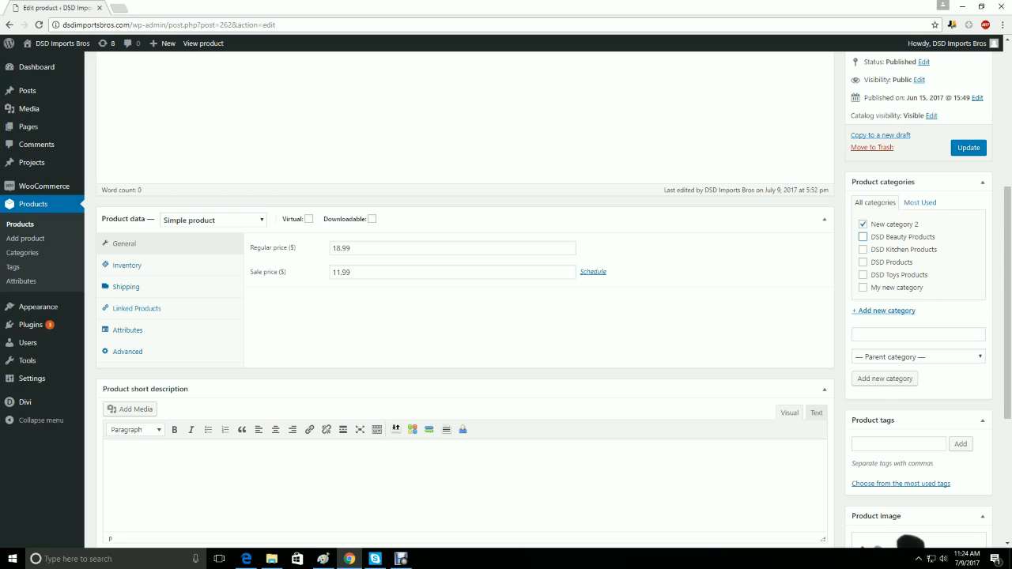
- Open the image selection for replacing the main product image of the make up brush set
{"action": "scroll", "coordinate": [918, 443], "scroll_direction": "down", "scroll_amount": 2}
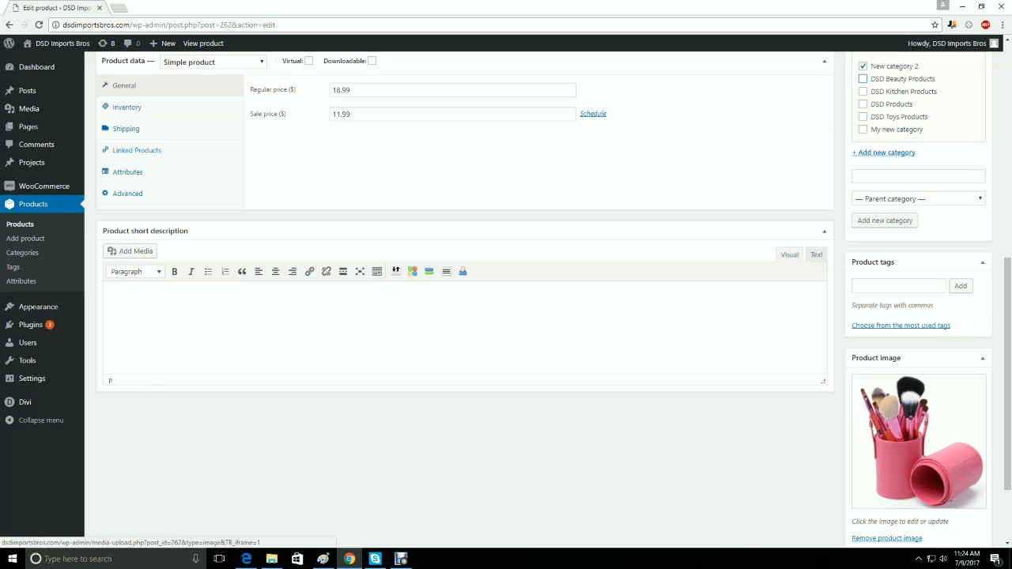
{"action": "left_click", "coordinate": [918, 442]}
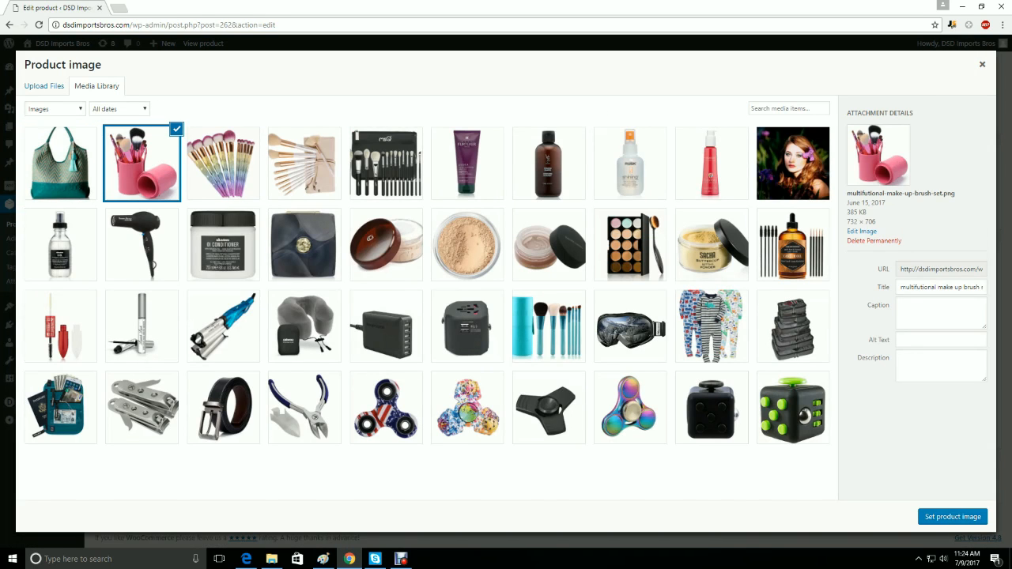
{"action": "left_click", "coordinate": [301, 163]}
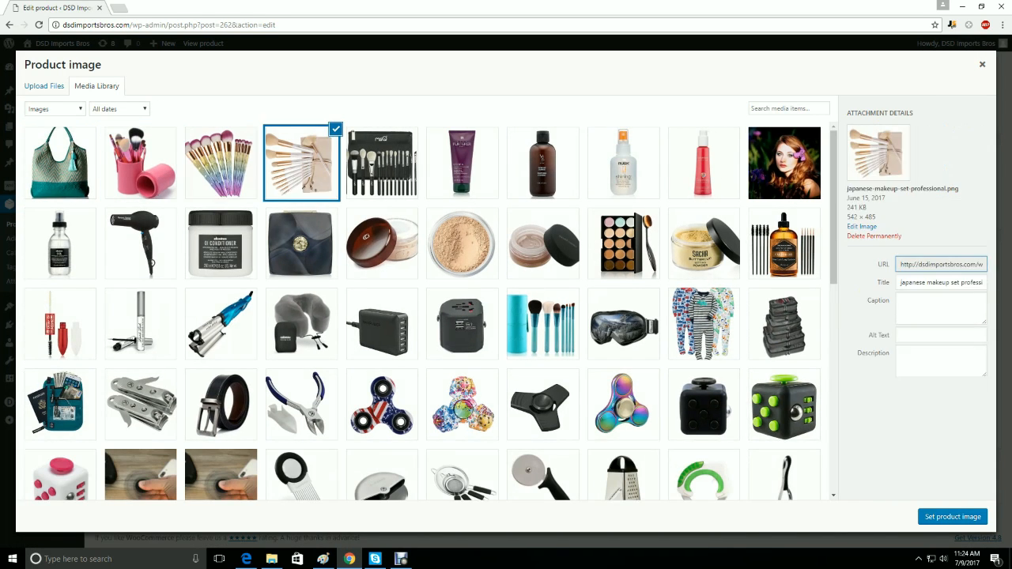
{"action": "left_click", "coordinate": [382, 163]}
{"action": "left_click", "coordinate": [382, 163]}
{"action": "left_click", "coordinate": [301, 163]}
{"action": "left_click", "coordinate": [221, 162]}
- Upload the picture "Style Light Weight Traveling Bag for woman" from the Desktop and set it as the product image
{"action": "left_click", "coordinate": [44, 85]}
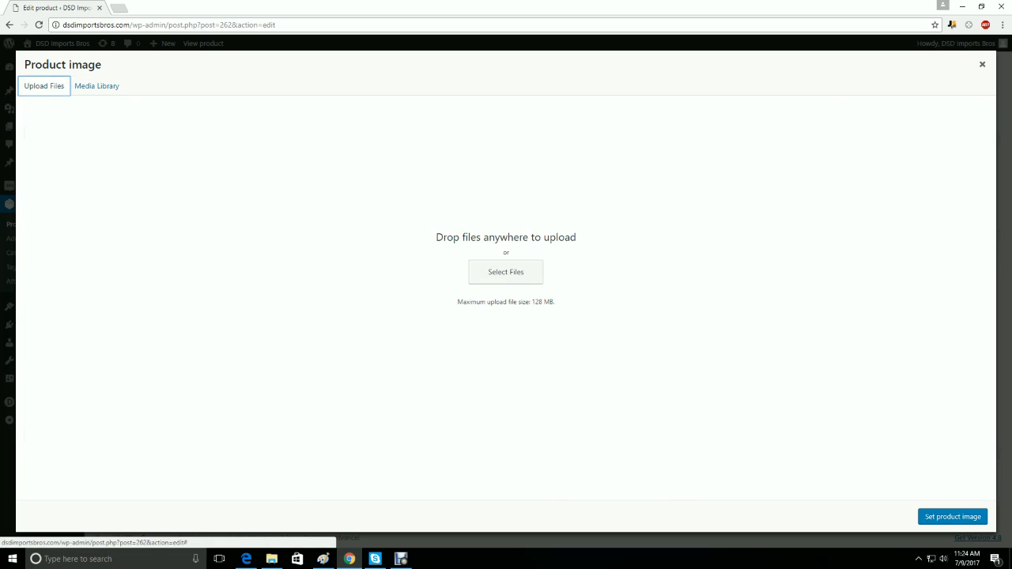
{"action": "left_click", "coordinate": [506, 271]}
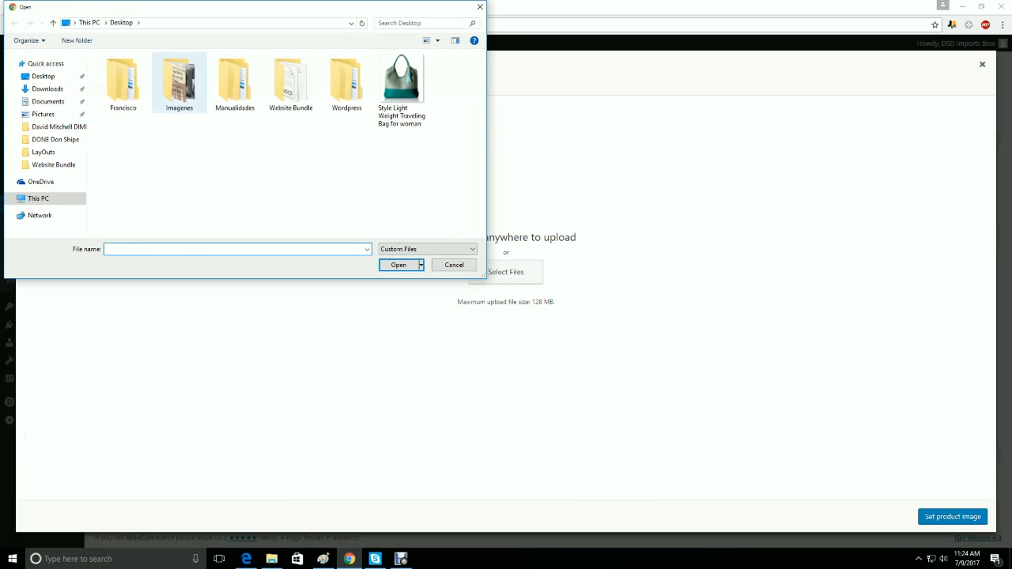
{"action": "double_click", "coordinate": [401, 83]}
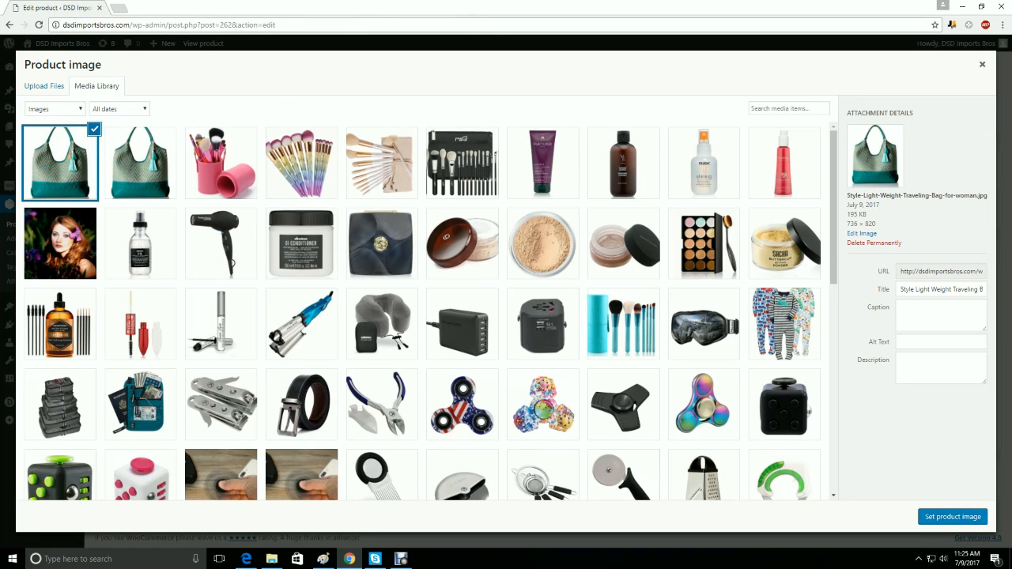
{"action": "left_click", "coordinate": [953, 517]}
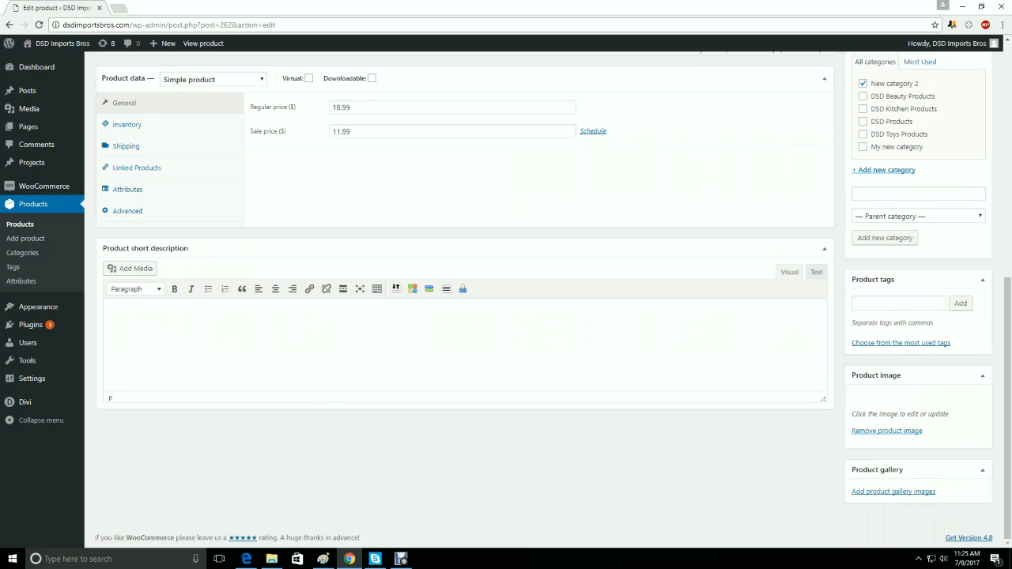
- Add ten media library images to the product gallery: three brush sets, two shampoos, the Myst spray, the makeup palette and three face powders
{"action": "scroll", "coordinate": [917, 475], "scroll_direction": "down", "scroll_amount": 5}
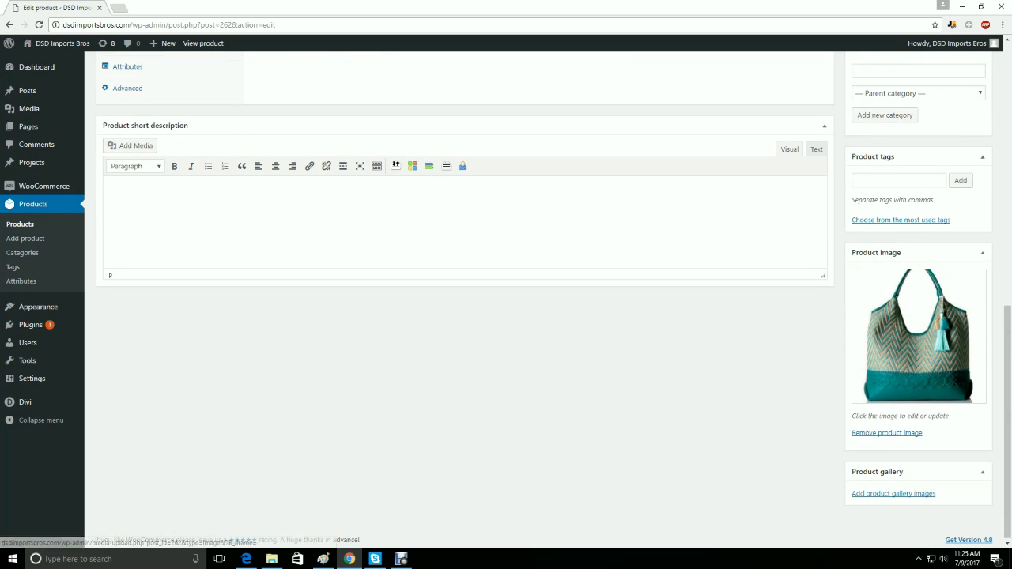
{"action": "left_click", "coordinate": [894, 494]}
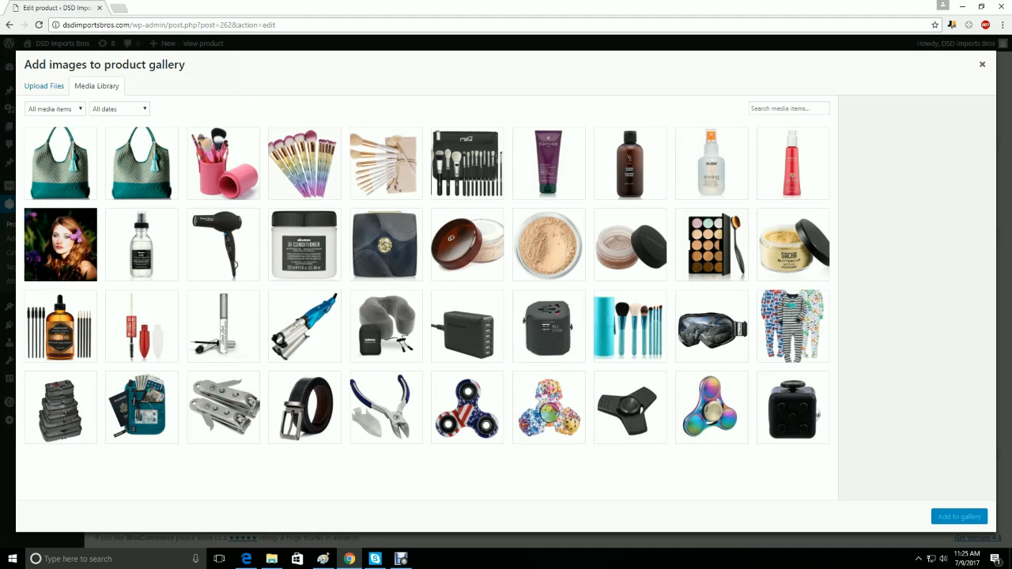
{"action": "left_click", "coordinate": [302, 164]}
{"action": "left_click", "coordinate": [382, 163], "text": "ctrl"}
{"action": "left_click", "coordinate": [462, 164], "text": "ctrl"}
{"action": "left_click", "coordinate": [543, 163], "text": "ctrl"}
{"action": "left_click", "coordinate": [623, 164], "text": "ctrl"}
{"action": "left_click", "coordinate": [704, 163], "text": "ctrl"}
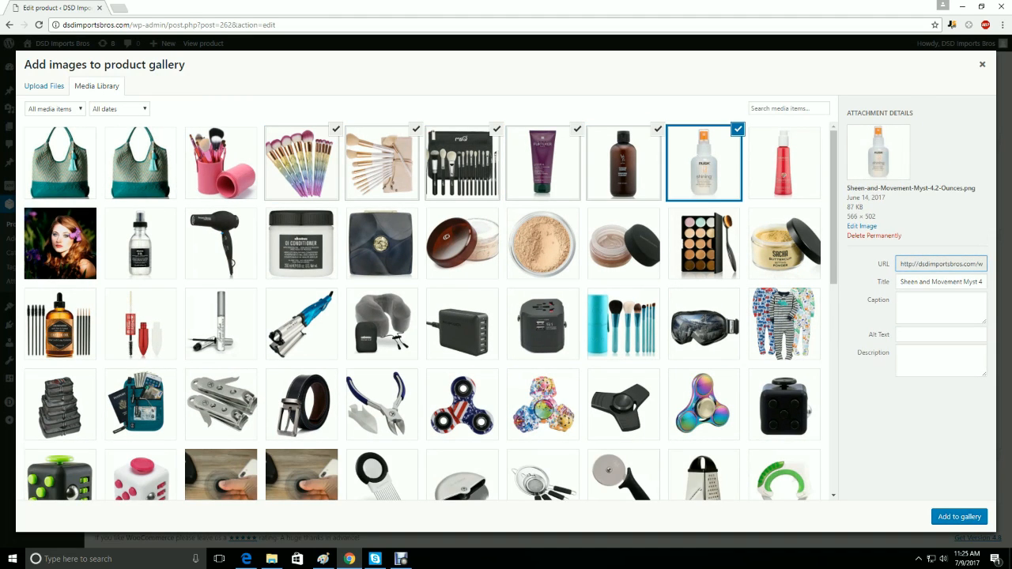
{"action": "left_click", "coordinate": [704, 243], "text": "ctrl"}
{"action": "left_click", "coordinate": [623, 243], "text": "ctrl"}
{"action": "left_click", "coordinate": [543, 244], "text": "ctrl"}
{"action": "left_click", "coordinate": [462, 244], "text": "ctrl"}
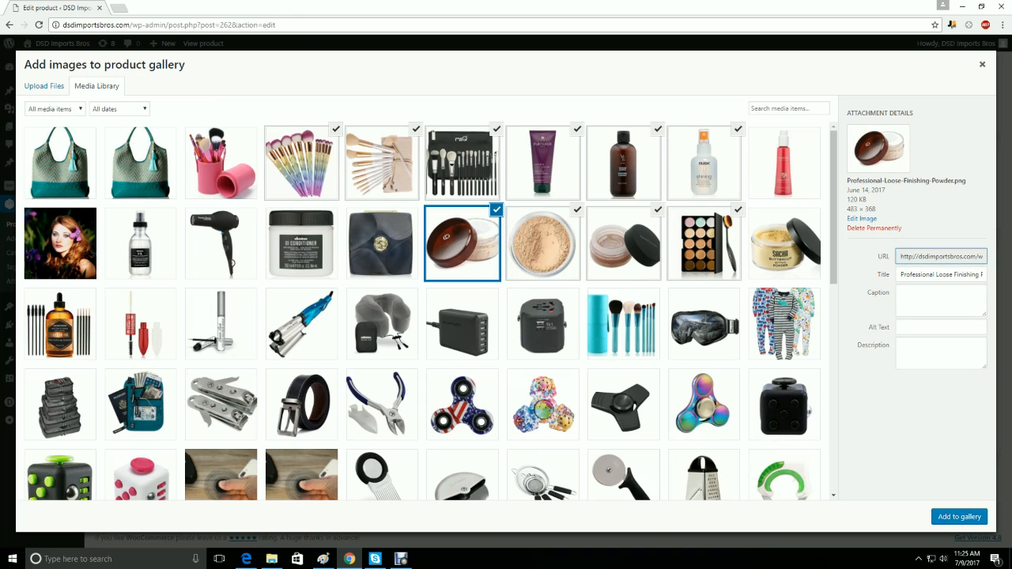
{"action": "left_click", "coordinate": [960, 517]}
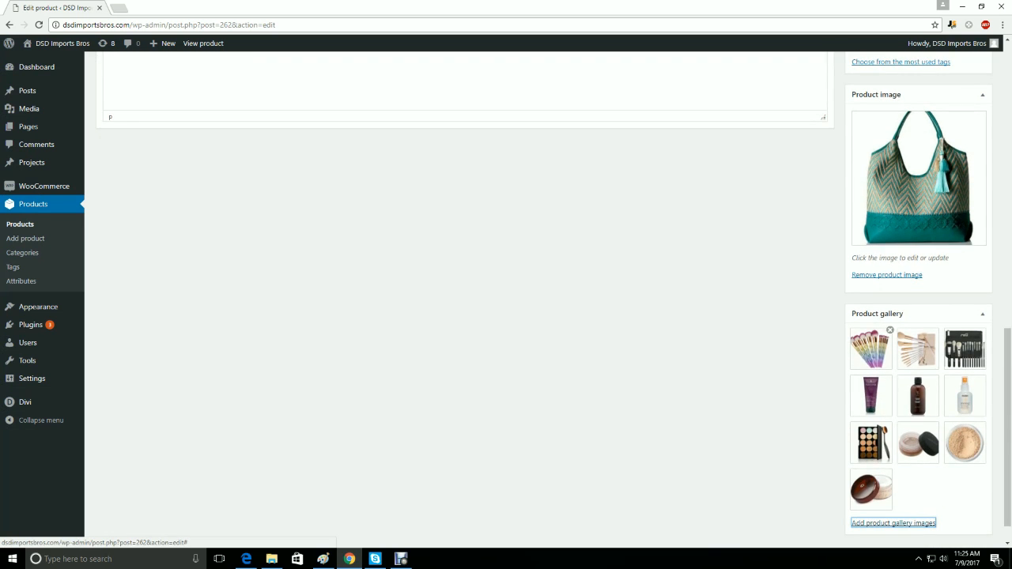
- Review the product's title and description areas and the regular and sale price fields
{"action": "scroll", "coordinate": [545, 301], "scroll_direction": "up", "scroll_amount": 13}
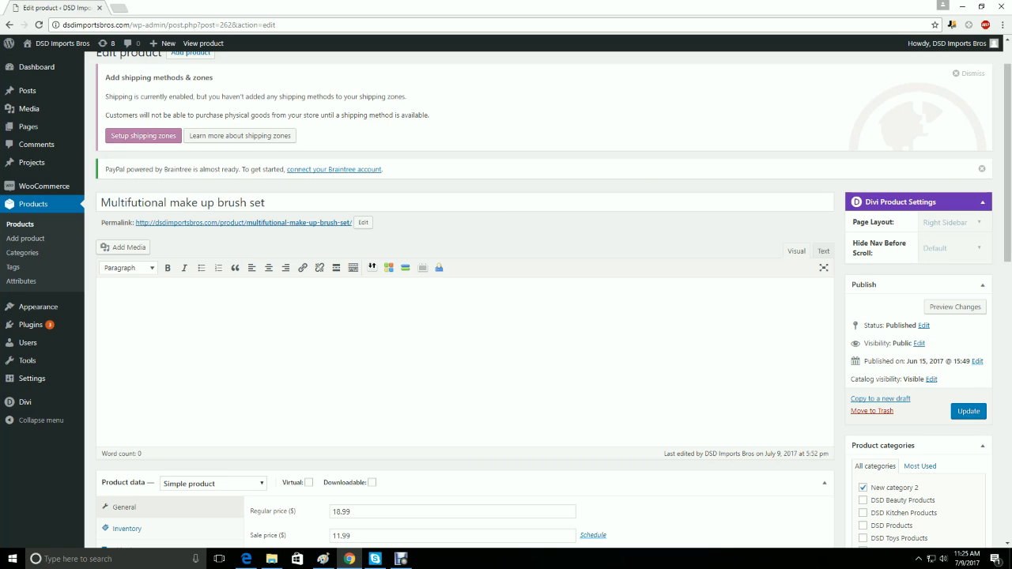
{"action": "scroll", "coordinate": [465, 332], "scroll_direction": "down", "scroll_amount": 1}
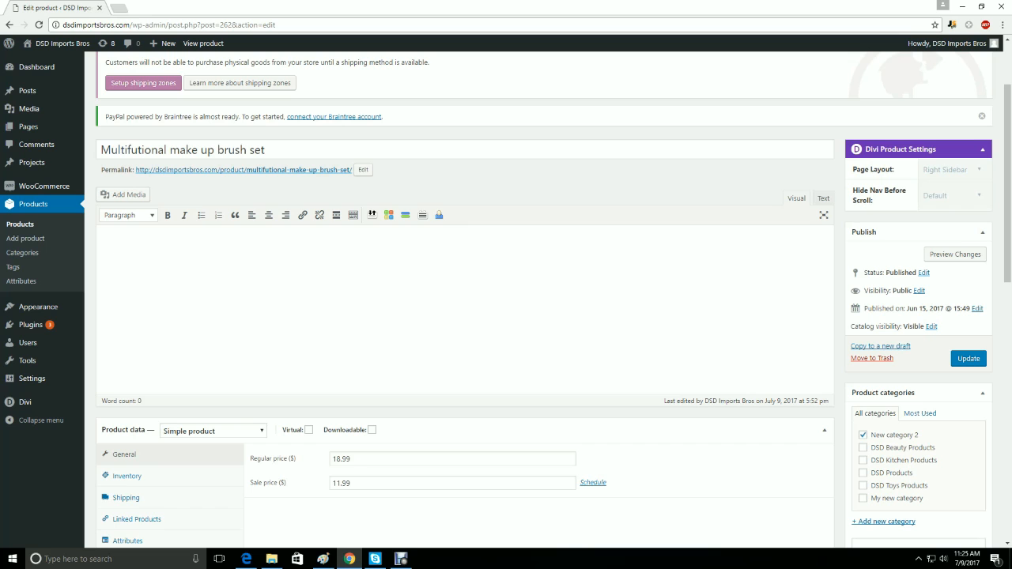
{"action": "scroll", "coordinate": [465, 300], "scroll_direction": "down", "scroll_amount": 3}
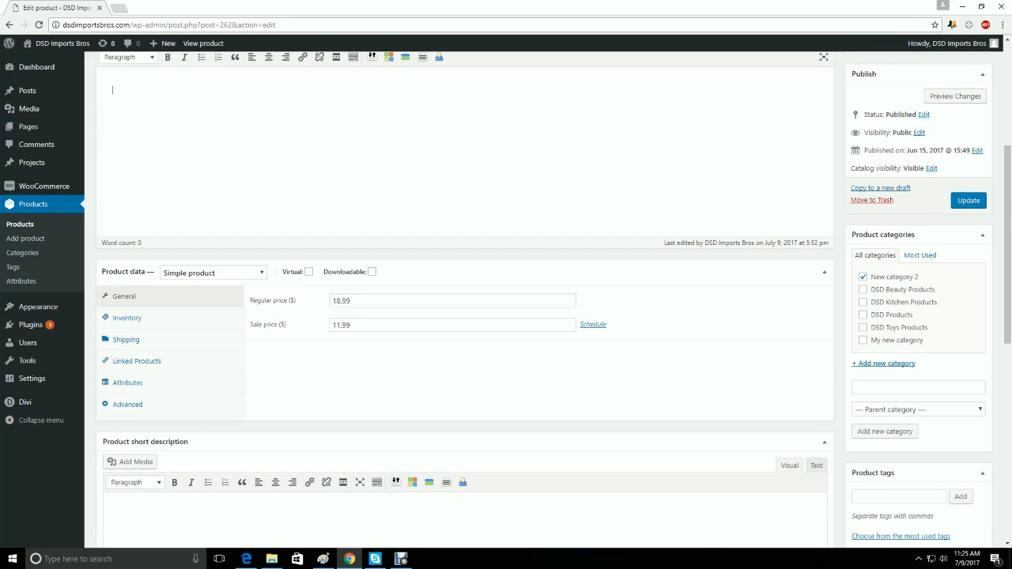
{"action": "scroll", "coordinate": [126, 234], "scroll_direction": "down", "scroll_amount": 2}
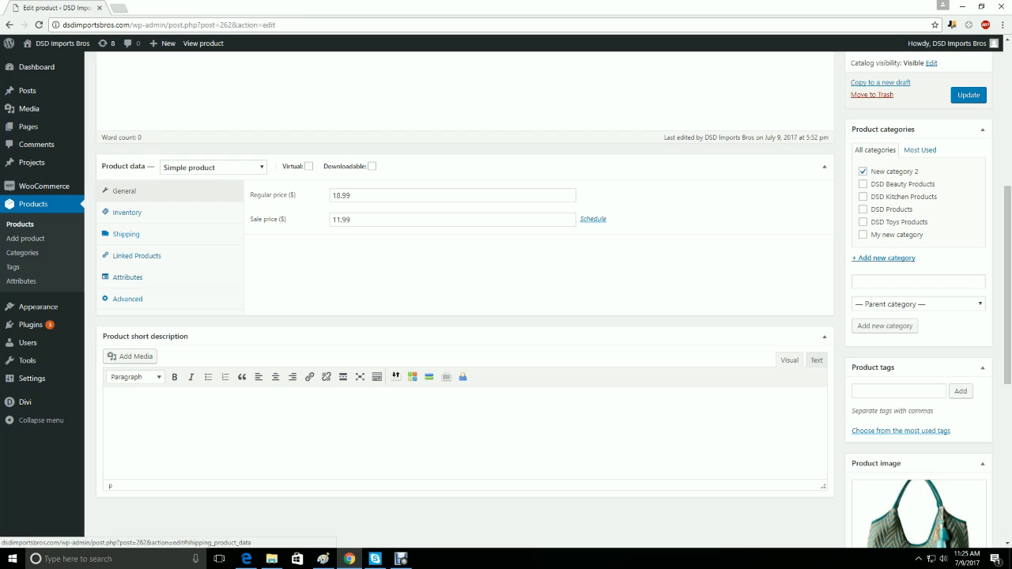
{"action": "left_click", "coordinate": [351, 196]}
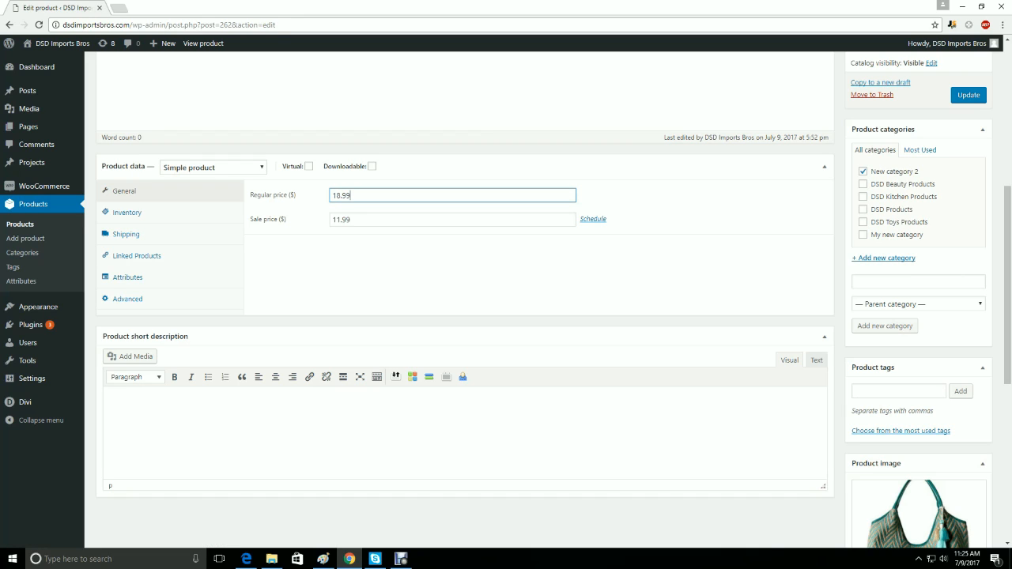
{"action": "left_click", "coordinate": [352, 220]}
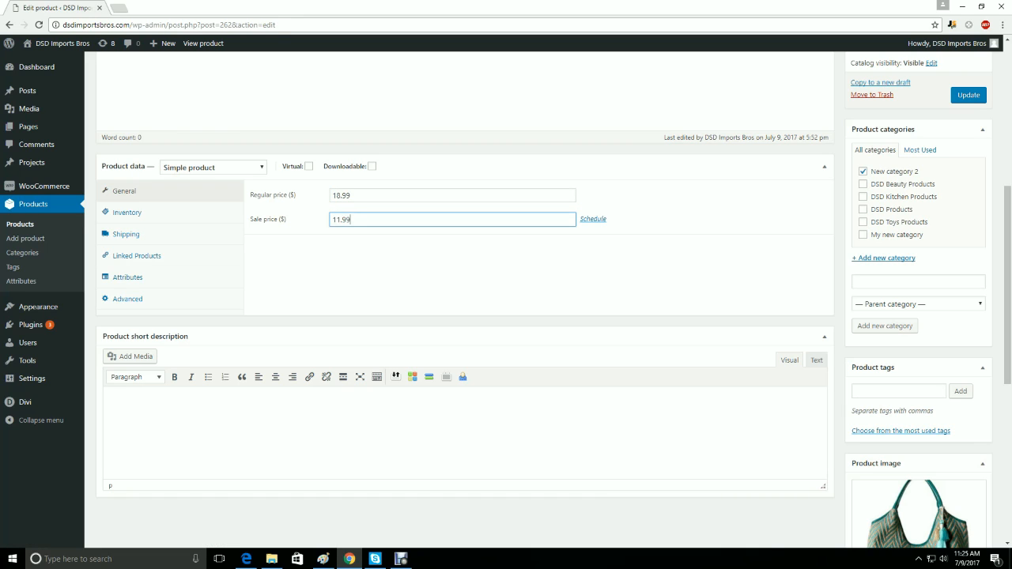
- Enable stock management for the product in its inventory data and set the stock quantity to 50
{"action": "left_click", "coordinate": [351, 195]}
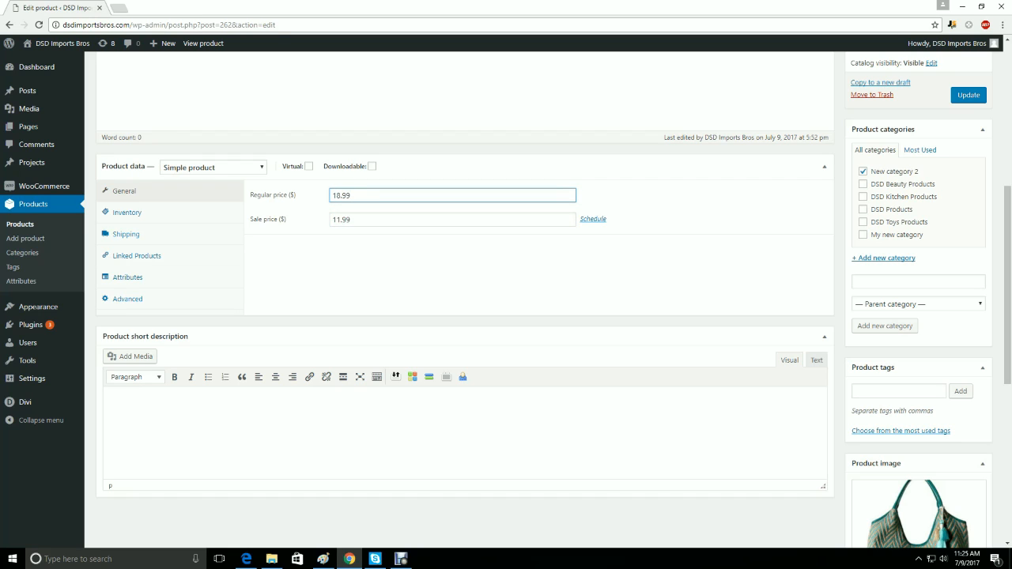
{"action": "left_click", "coordinate": [126, 213]}
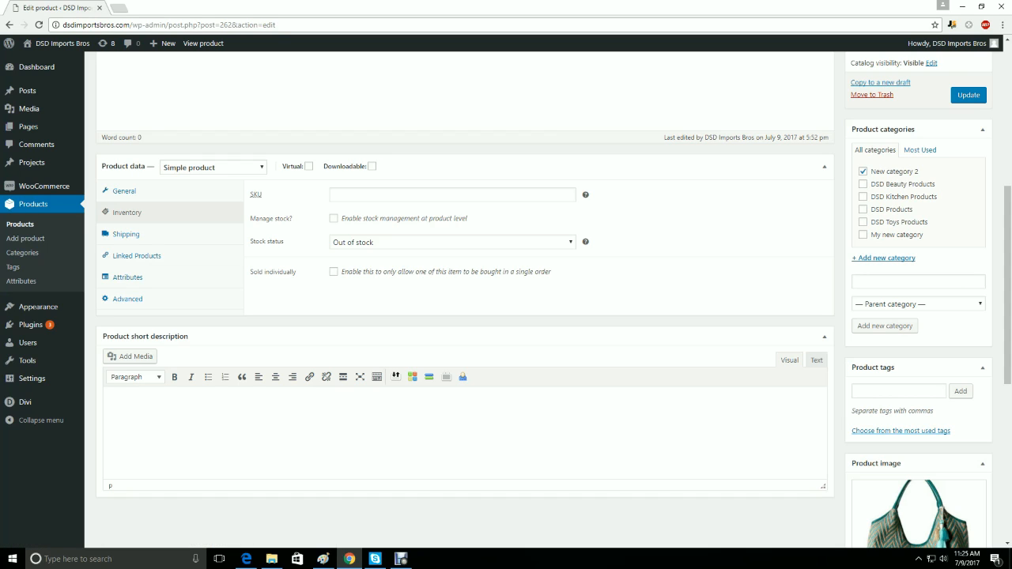
{"action": "left_click", "coordinate": [452, 243]}
{"action": "left_click", "coordinate": [334, 218]}
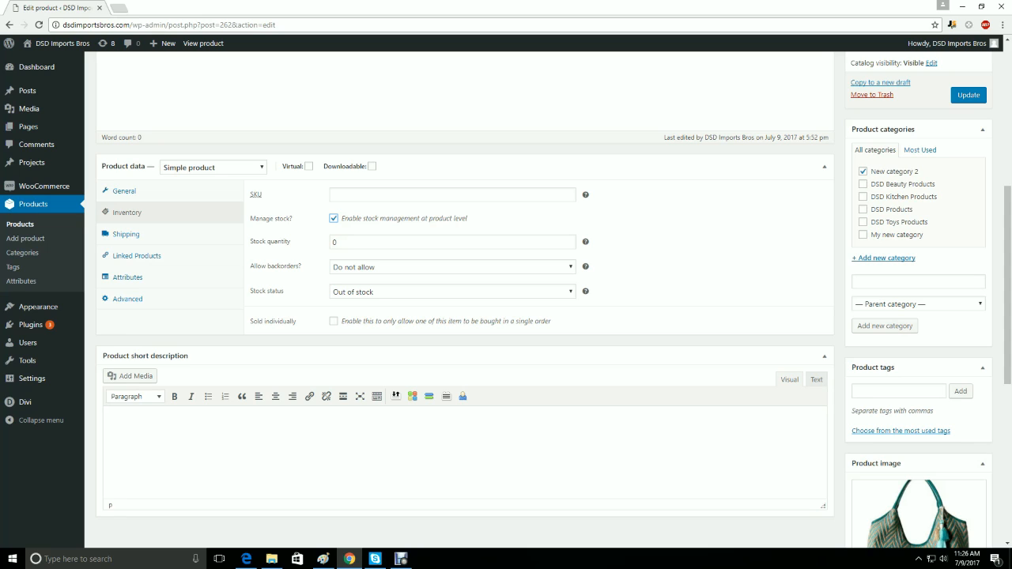
{"action": "double_click", "coordinate": [334, 242]}
{"action": "type", "text": "50"}
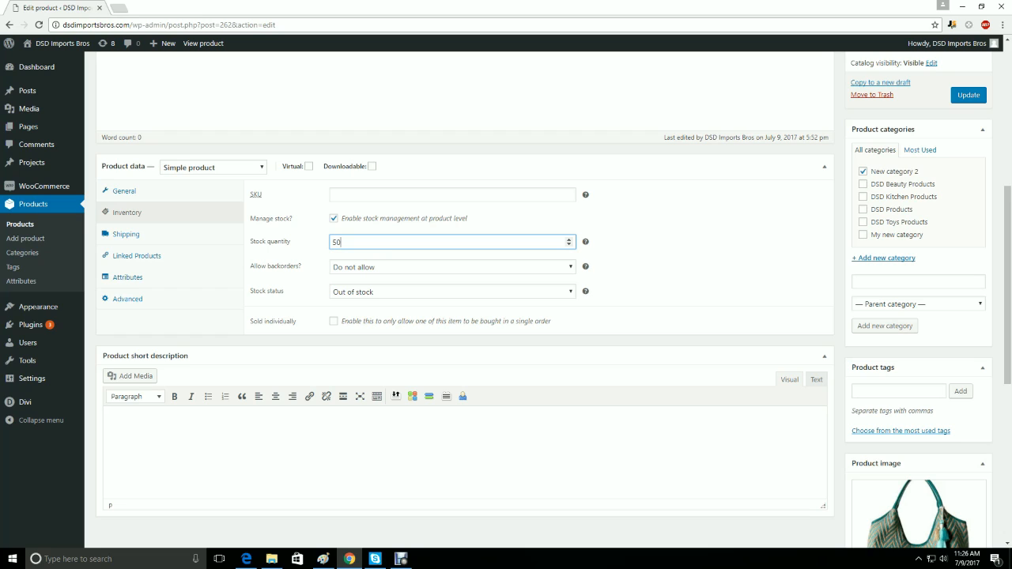
- Examine the available backorder options for the product without changing the selection
{"action": "left_click", "coordinate": [453, 267]}
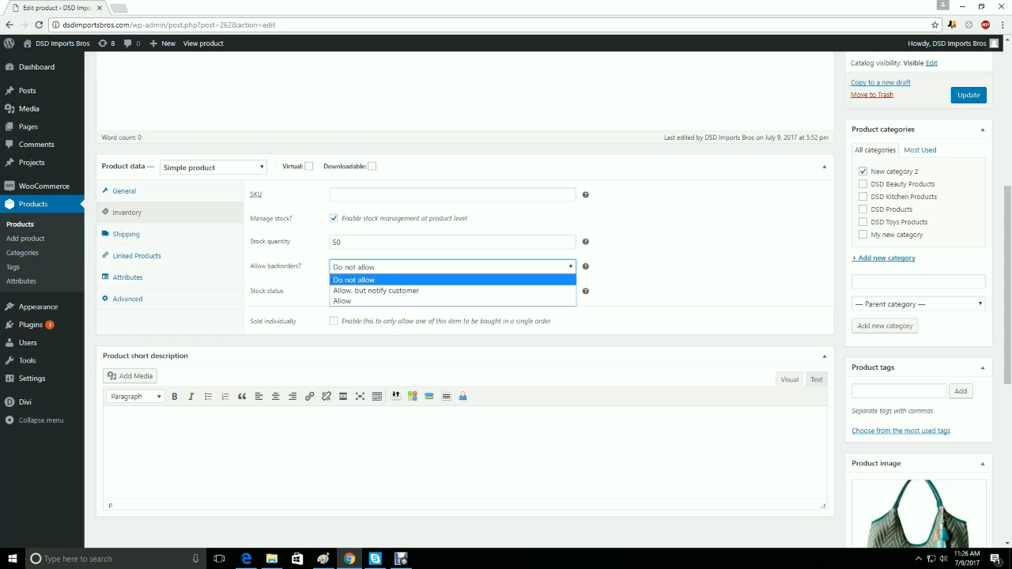
{"action": "left_click", "coordinate": [671, 271]}
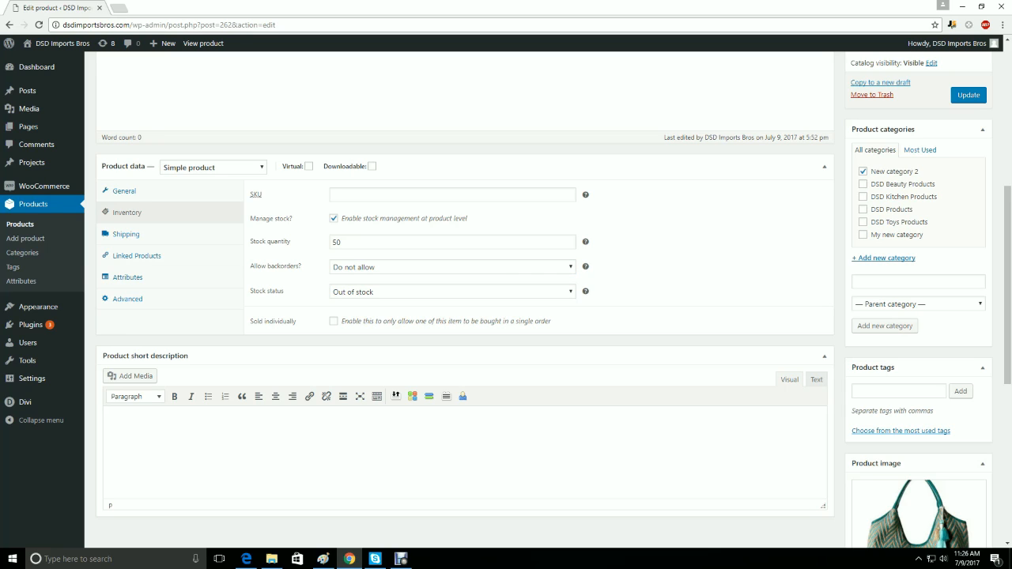
{"action": "left_click", "coordinate": [452, 268]}
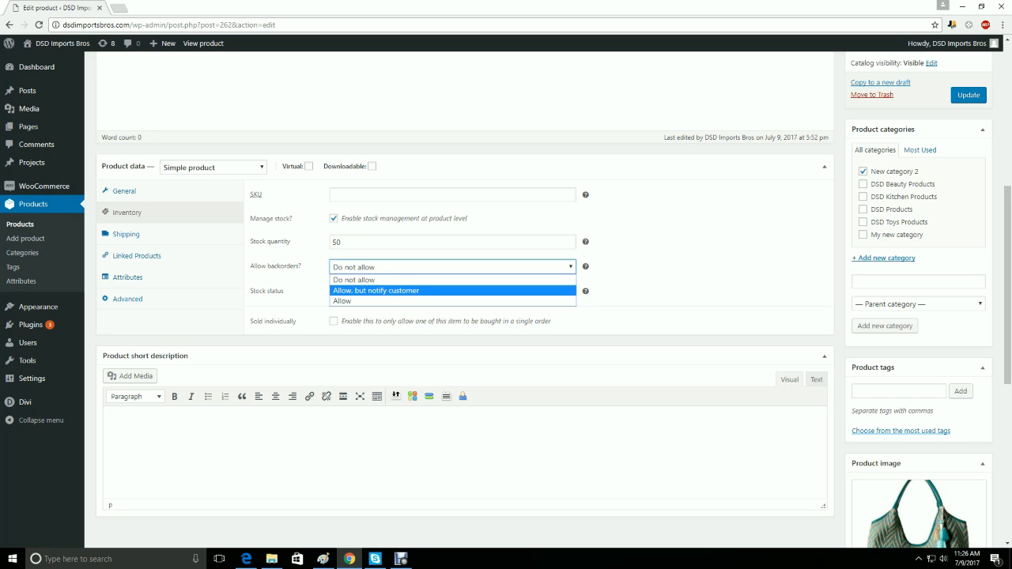
{"action": "left_click", "coordinate": [672, 273]}
- Review the product's shipping data, including the weight, dimensions and shipping class options
{"action": "scroll", "coordinate": [465, 316], "scroll_direction": "down", "scroll_amount": 2}
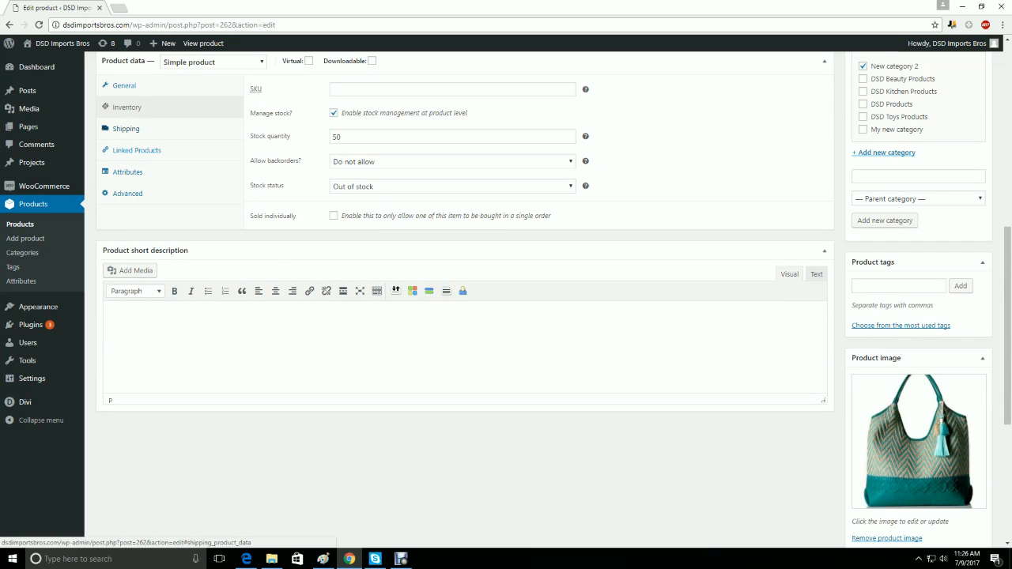
{"action": "left_click", "coordinate": [126, 128]}
{"action": "scroll", "coordinate": [126, 128], "scroll_direction": "up", "scroll_amount": 2}
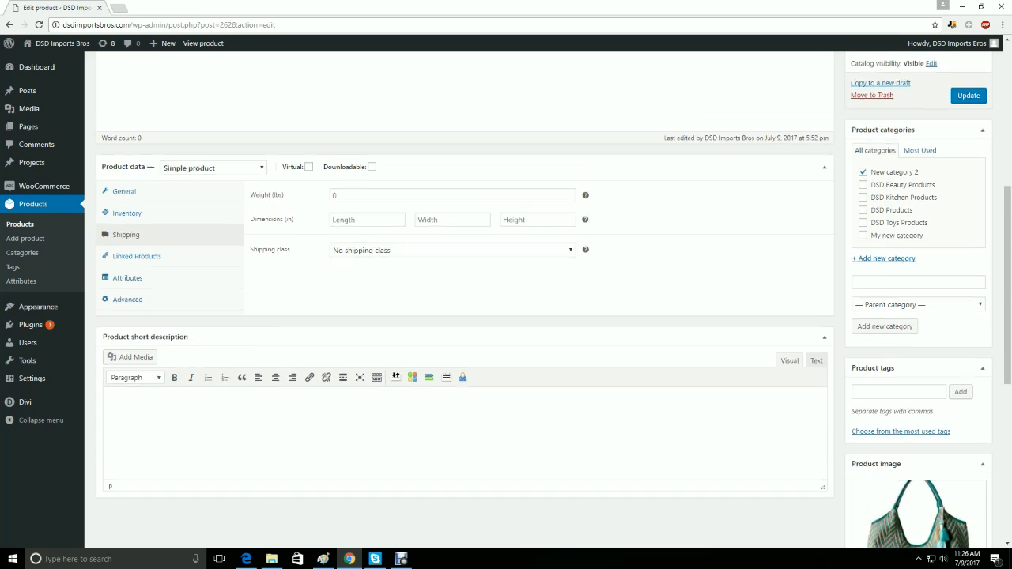
{"action": "scroll", "coordinate": [465, 316], "scroll_direction": "up", "scroll_amount": 1}
{"action": "left_click", "coordinate": [334, 248]}
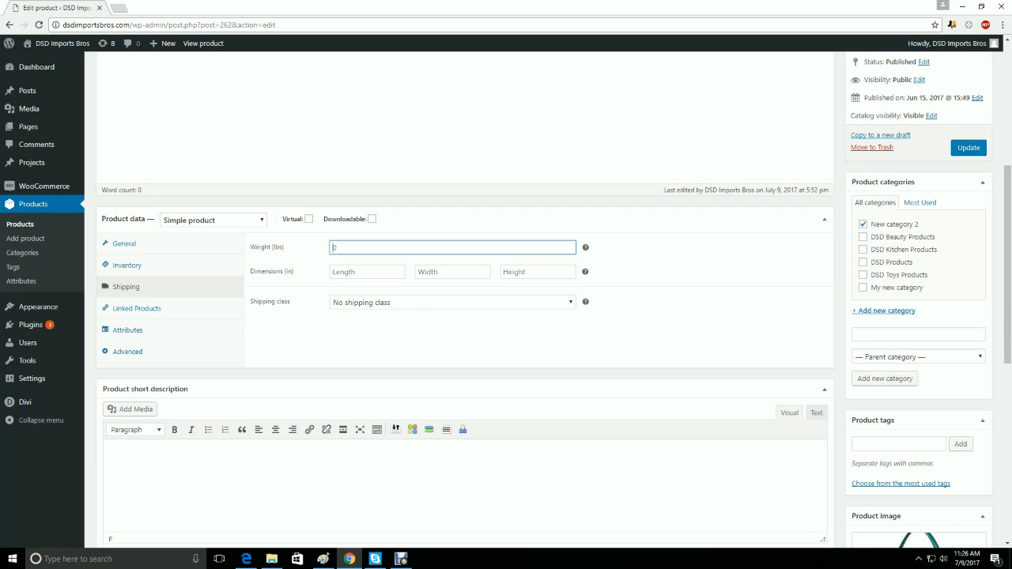
{"action": "left_click", "coordinate": [452, 303]}
{"action": "left_click", "coordinate": [472, 341]}
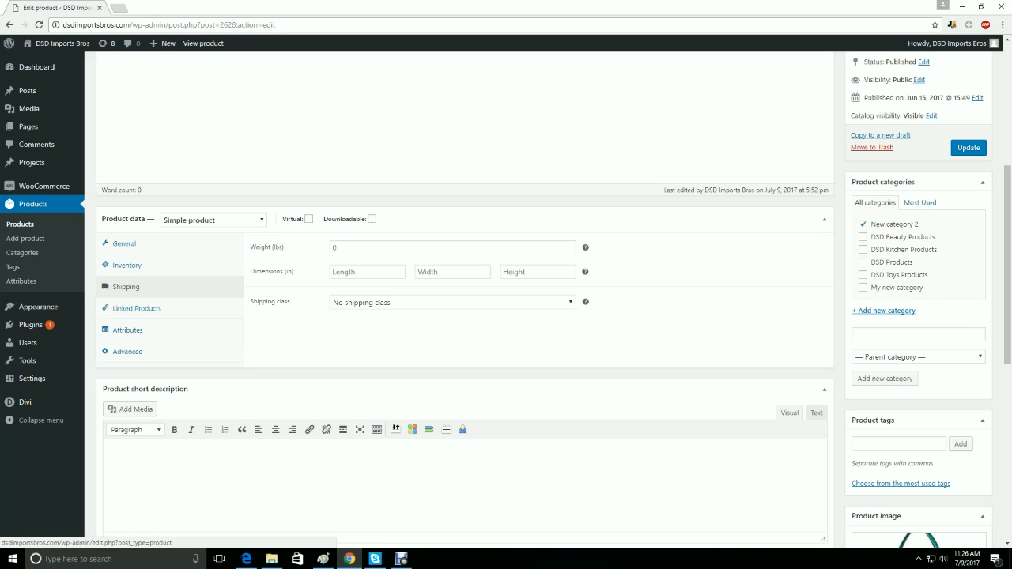
- Preview the edited product on the store front and look over its image, prices, reviews and related products
{"action": "mouse_move", "coordinate": [44, 186]}
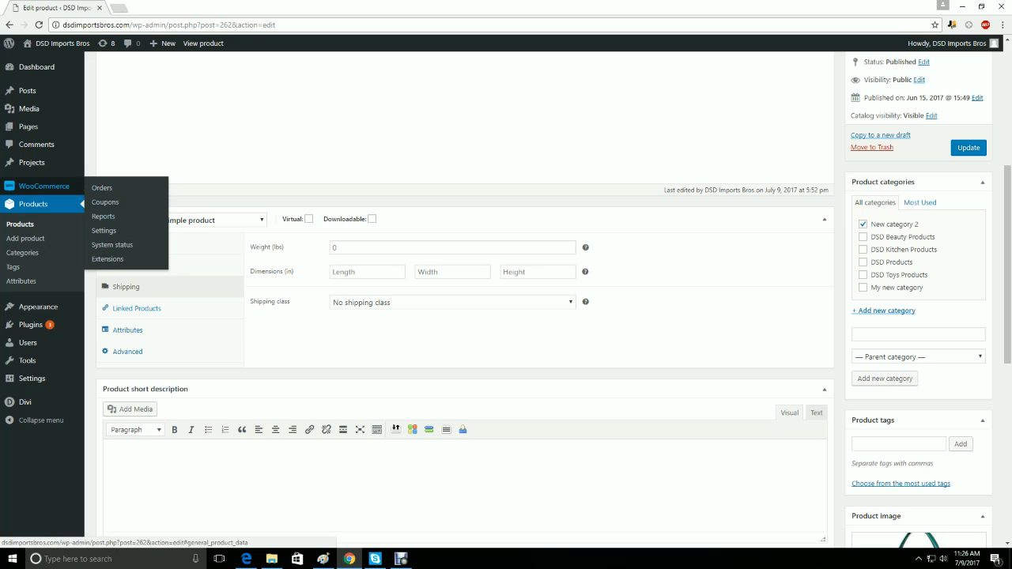
{"action": "scroll", "coordinate": [465, 301], "scroll_direction": "up", "scroll_amount": 4}
{"action": "scroll", "coordinate": [465, 301], "scroll_direction": "down", "scroll_amount": 2}
{"action": "scroll", "coordinate": [465, 301], "scroll_direction": "up", "scroll_amount": 2}
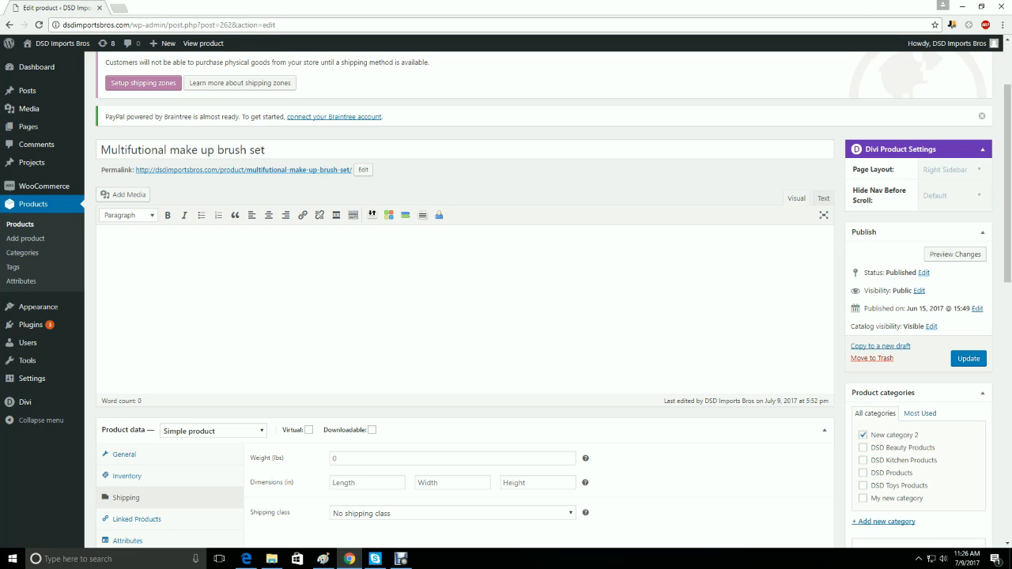
{"action": "left_click", "coordinate": [955, 254]}
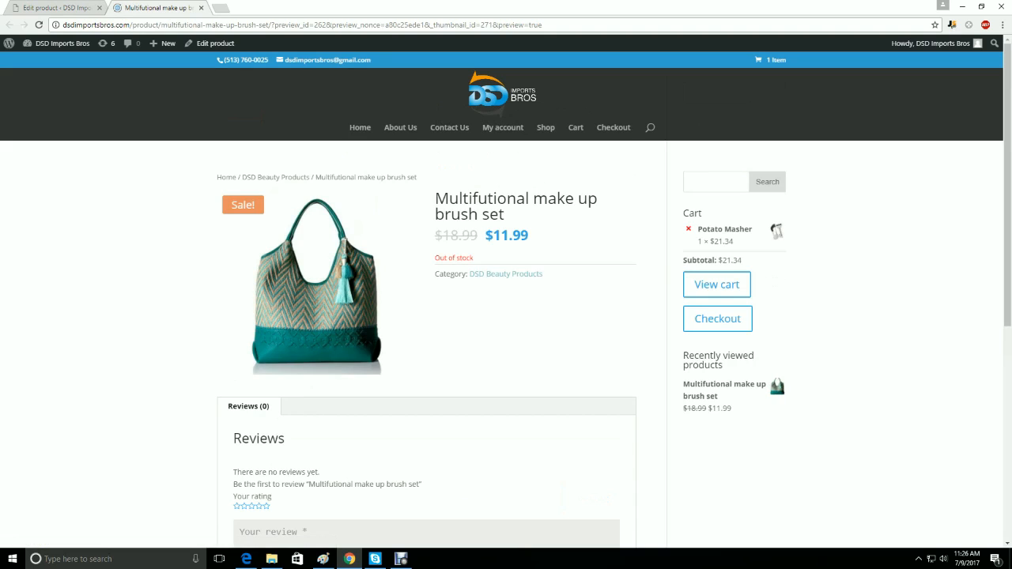
{"action": "scroll", "coordinate": [506, 317], "scroll_direction": "down", "scroll_amount": 3}
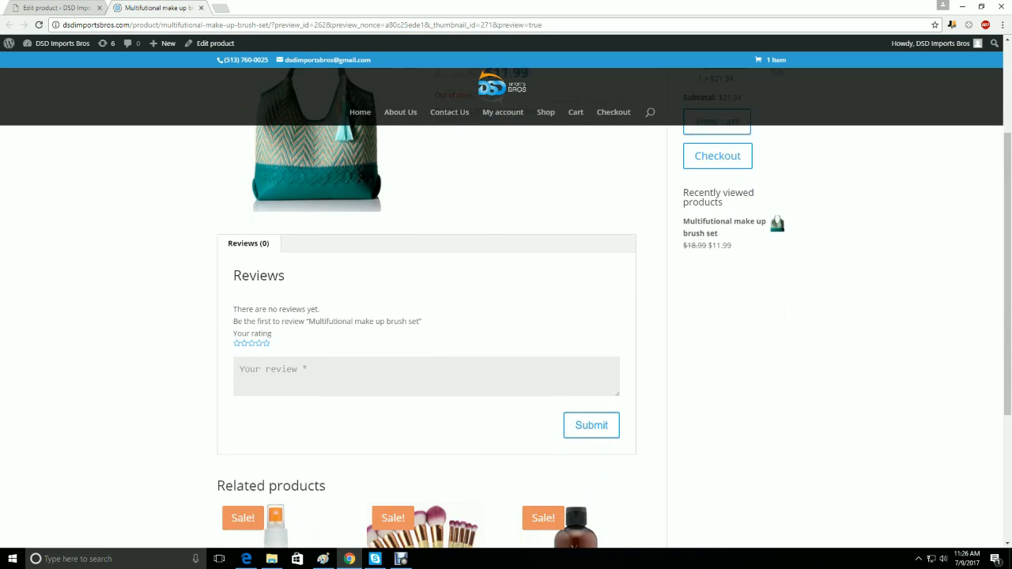
{"action": "scroll", "coordinate": [506, 316], "scroll_direction": "down", "scroll_amount": 3}
{"action": "scroll", "coordinate": [506, 317], "scroll_direction": "up", "scroll_amount": 3}
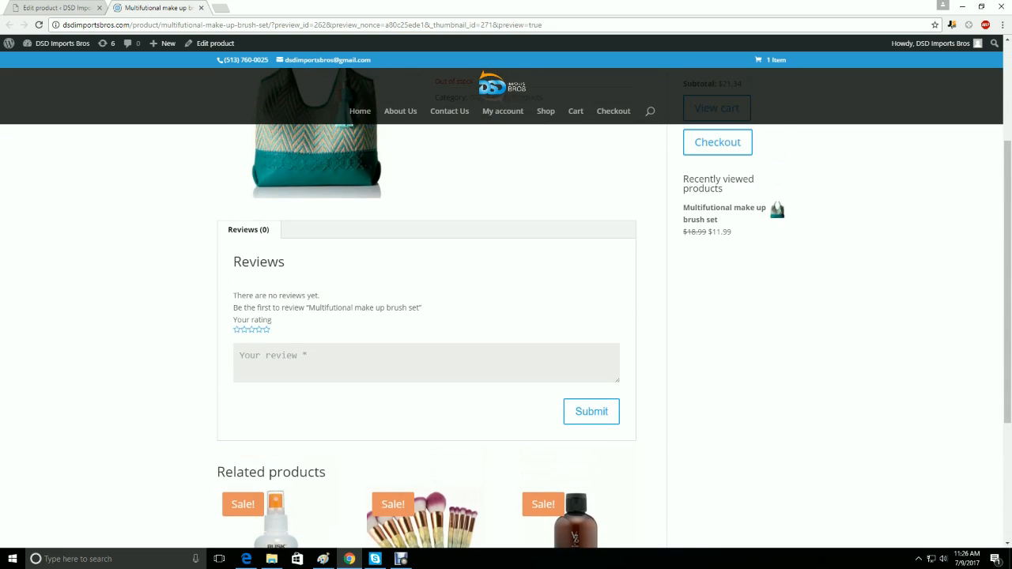
{"action": "scroll", "coordinate": [506, 316], "scroll_direction": "up", "scroll_amount": 3}
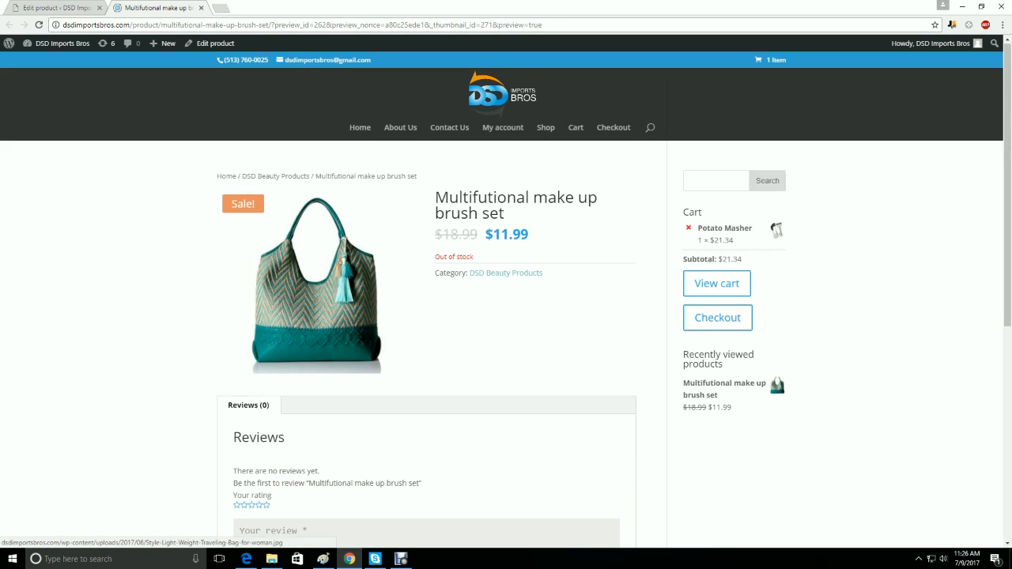
{"action": "scroll", "coordinate": [506, 316], "scroll_direction": "down", "scroll_amount": 3}
{"action": "scroll", "coordinate": [506, 317], "scroll_direction": "up", "scroll_amount": 2}
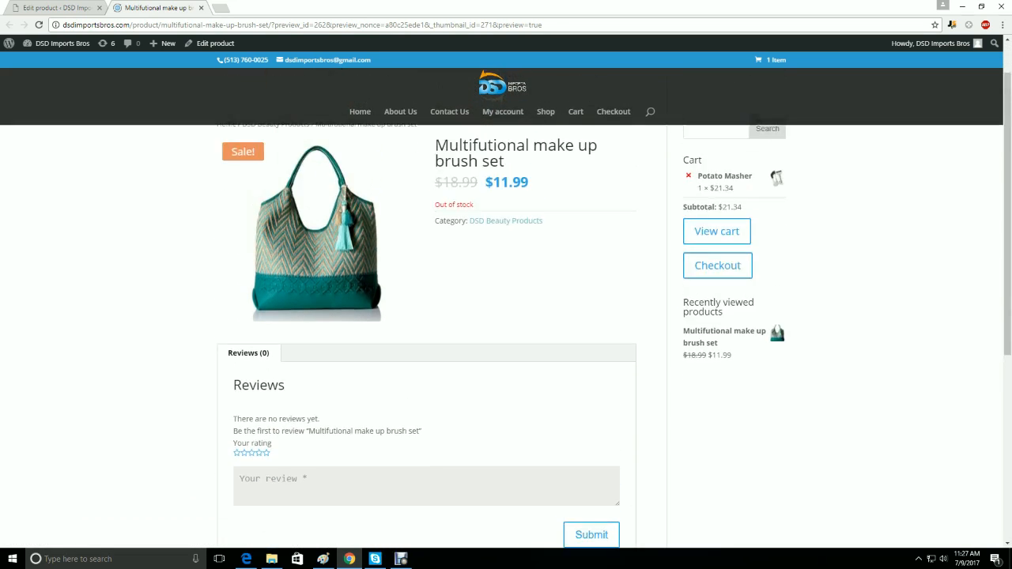
- Return to the product editor and update the product to save the changes
{"action": "left_click", "coordinate": [57, 8]}
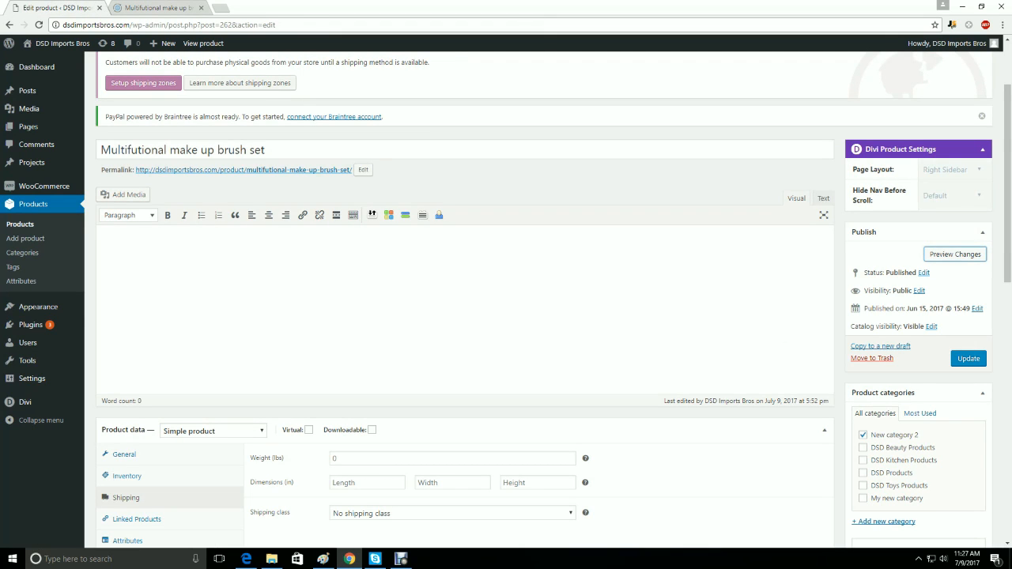
{"action": "left_click", "coordinate": [968, 359]}
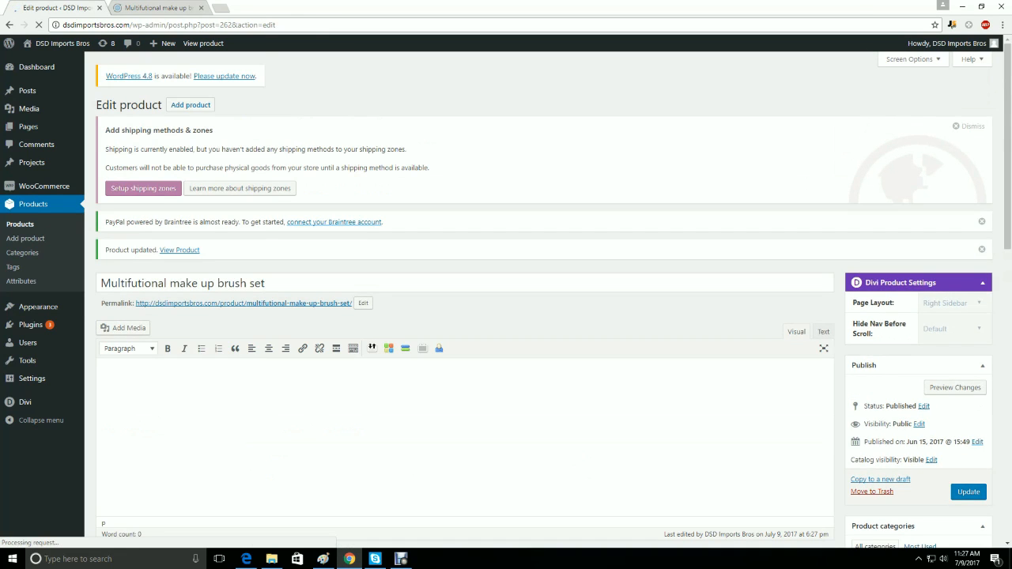
{"action": "scroll", "coordinate": [506, 316], "scroll_direction": "down", "scroll_amount": 8}
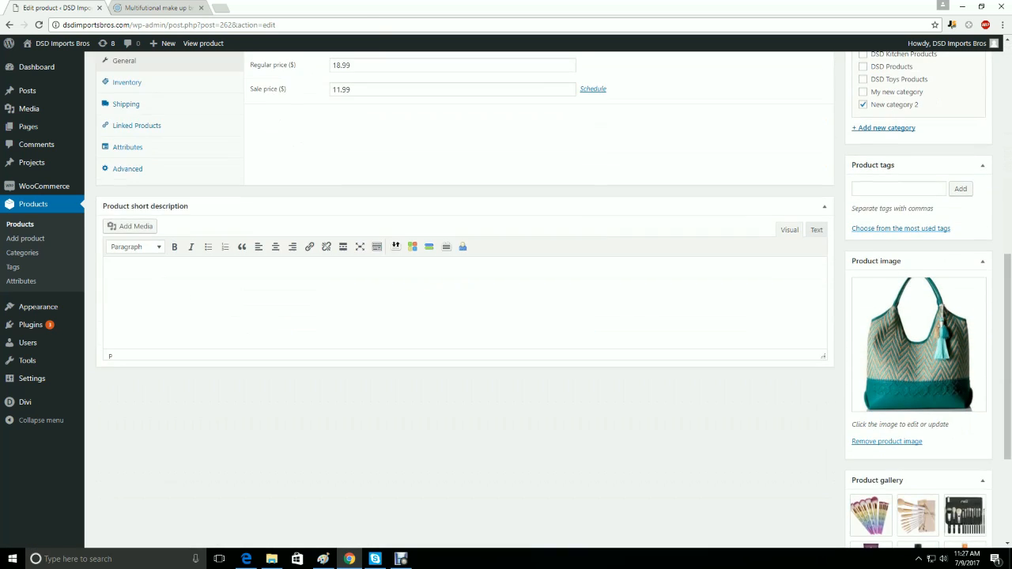
- Look at the WooCommerce orders list and the coupons list
{"action": "scroll", "coordinate": [506, 301], "scroll_direction": "up", "scroll_amount": 3}
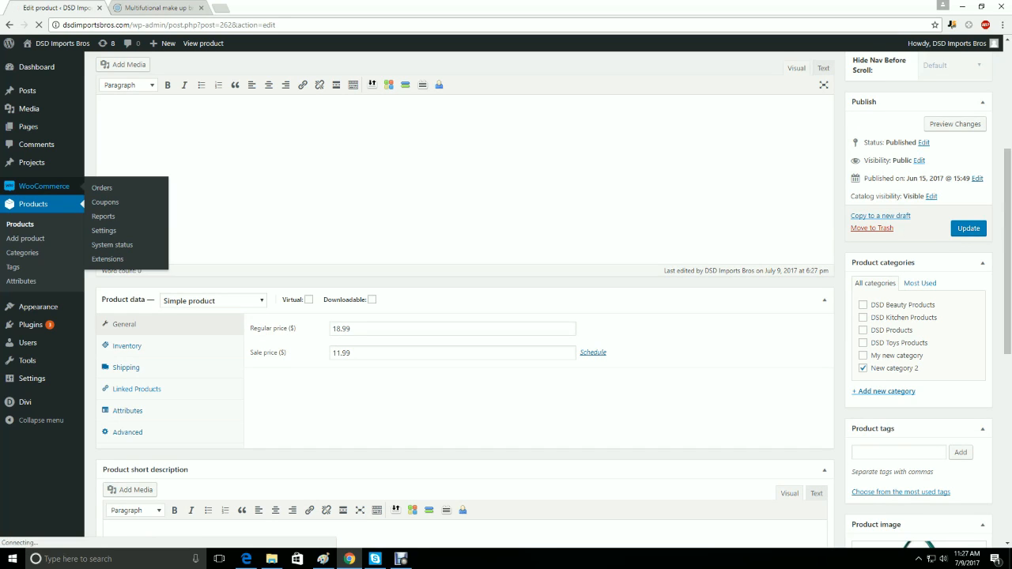
{"action": "left_click", "coordinate": [102, 187]}
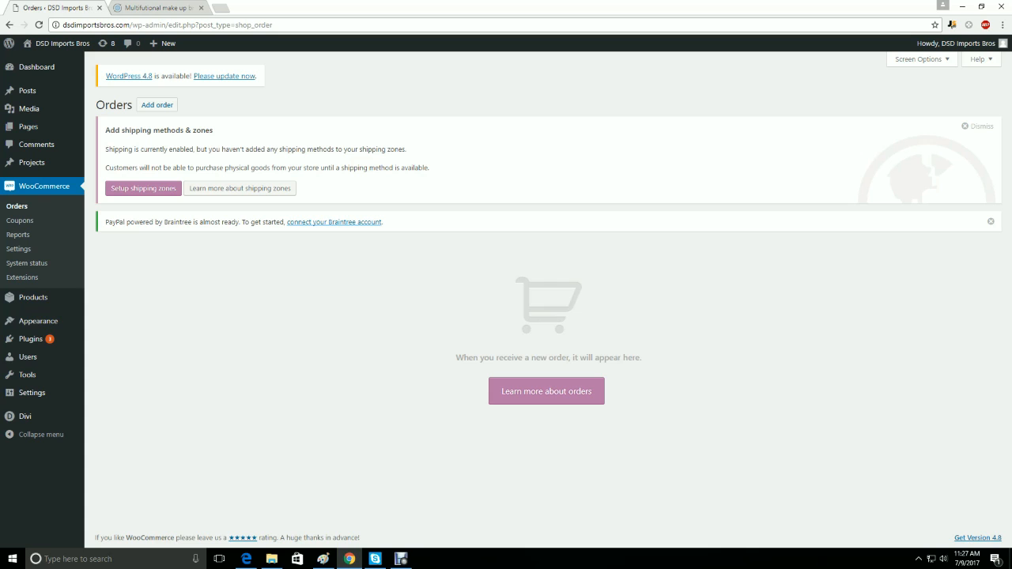
{"action": "left_click", "coordinate": [20, 221]}
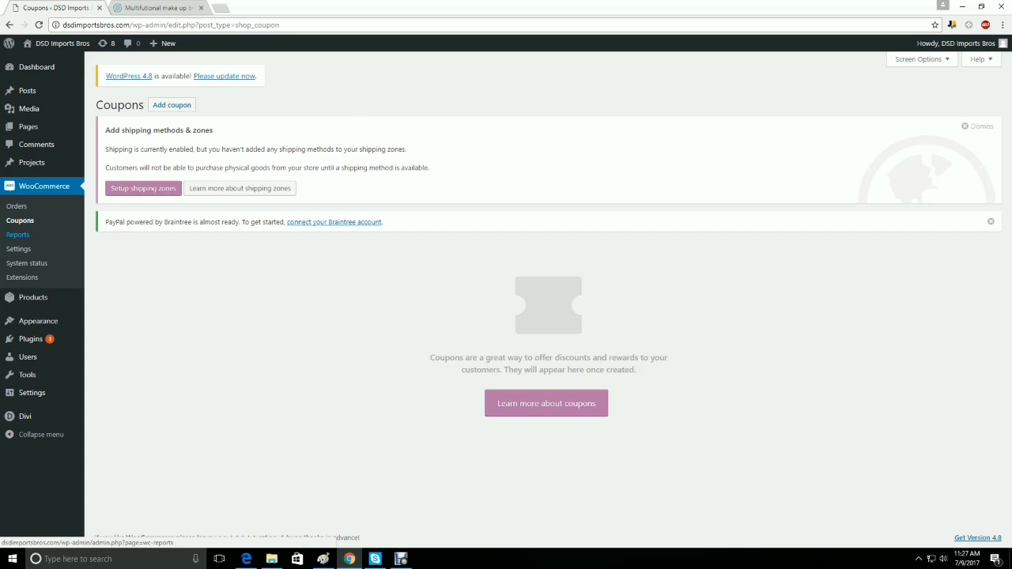
- Review the WooCommerce sales by date report for the last 7 days, this month and last month
{"action": "left_click", "coordinate": [17, 235]}
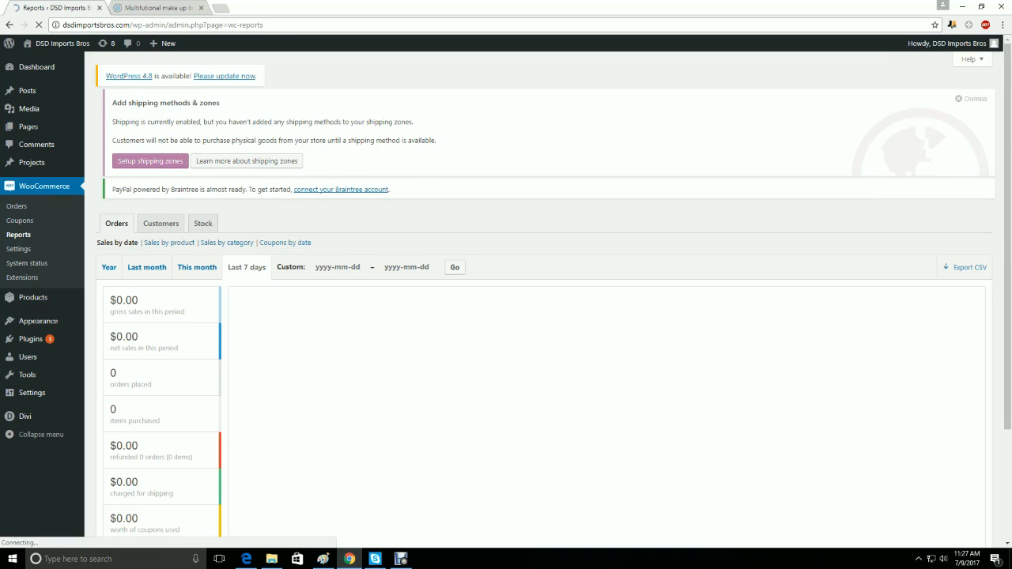
{"action": "scroll", "coordinate": [168, 340], "scroll_direction": "down", "scroll_amount": 1}
{"action": "scroll", "coordinate": [167, 340], "scroll_direction": "down", "scroll_amount": 1}
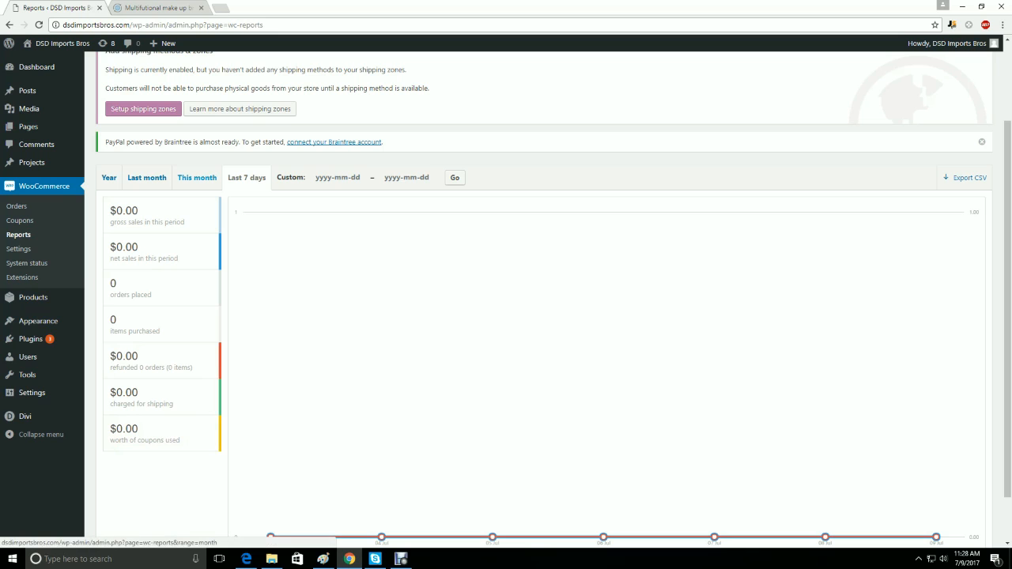
{"action": "left_click", "coordinate": [197, 177]}
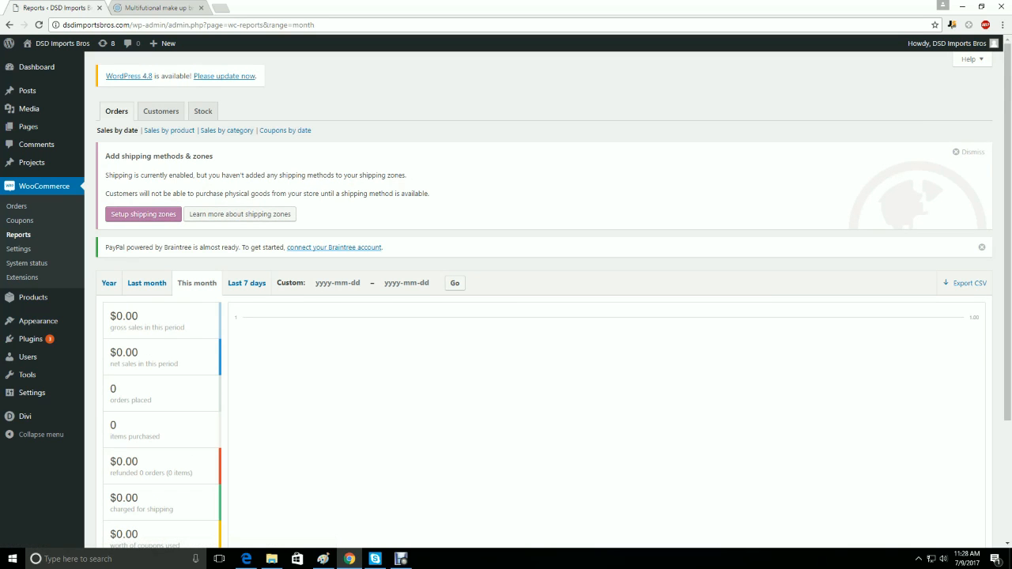
{"action": "left_click", "coordinate": [147, 283]}
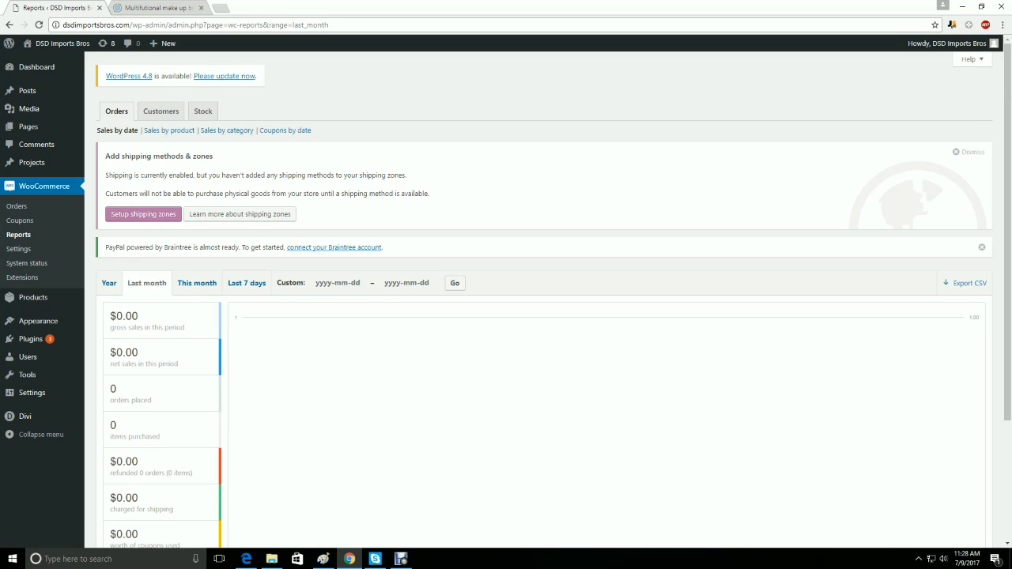
{"action": "scroll", "coordinate": [162, 313], "scroll_direction": "down", "scroll_amount": 1}
{"action": "mouse_move", "coordinate": [162, 312]}
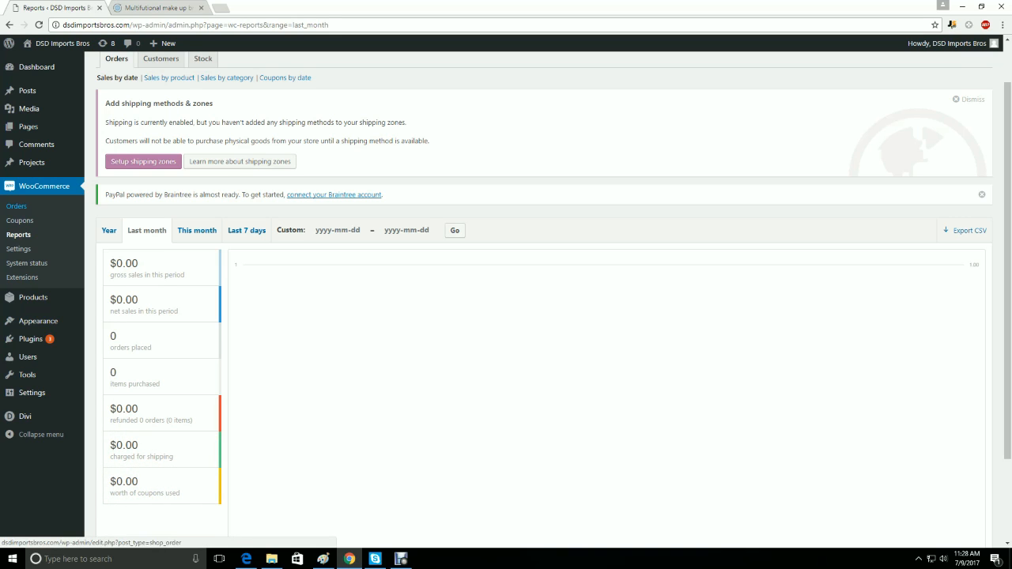
- Review the general WooCommerce settings, covering base location, selling and shipping locations, taxes and currency options
{"action": "left_click", "coordinate": [18, 248]}
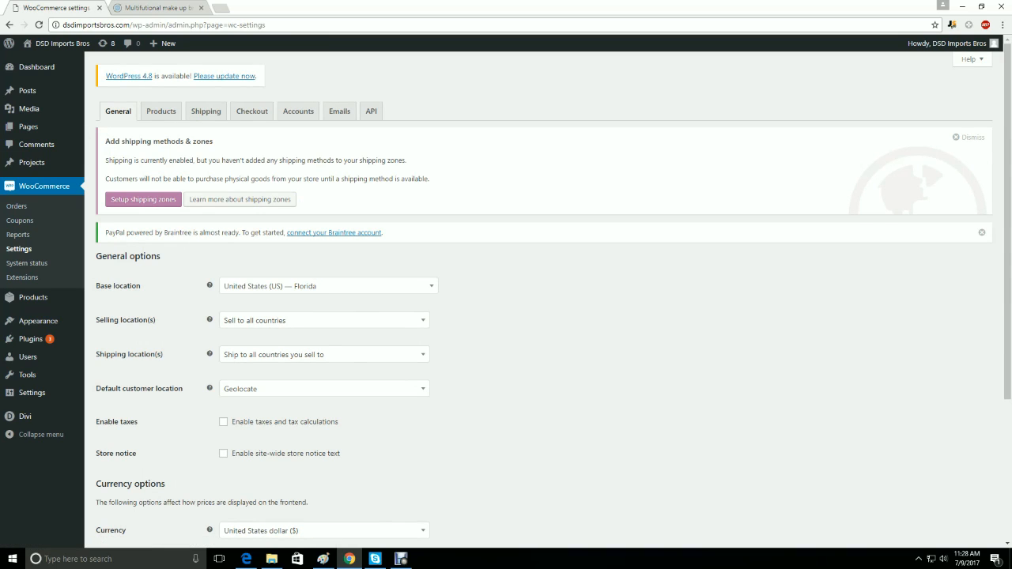
{"action": "left_click_drag", "start_coordinate": [116, 287], "coordinate": [141, 287]}
{"action": "left_click", "coordinate": [143, 287]}
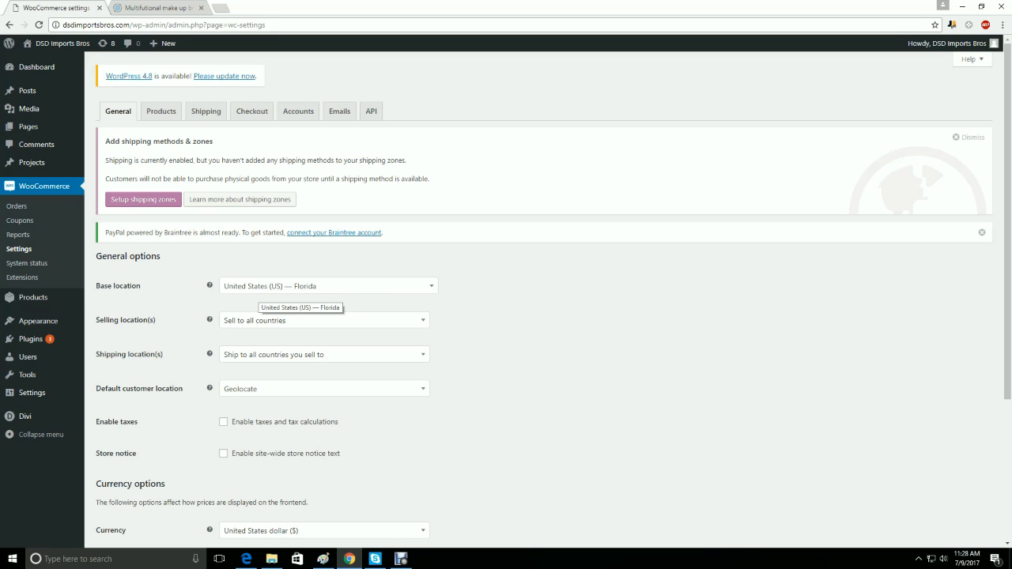
{"action": "left_click", "coordinate": [272, 320]}
{"action": "left_click", "coordinate": [272, 320]}
{"action": "scroll", "coordinate": [269, 340], "scroll_direction": "down", "scroll_amount": 1}
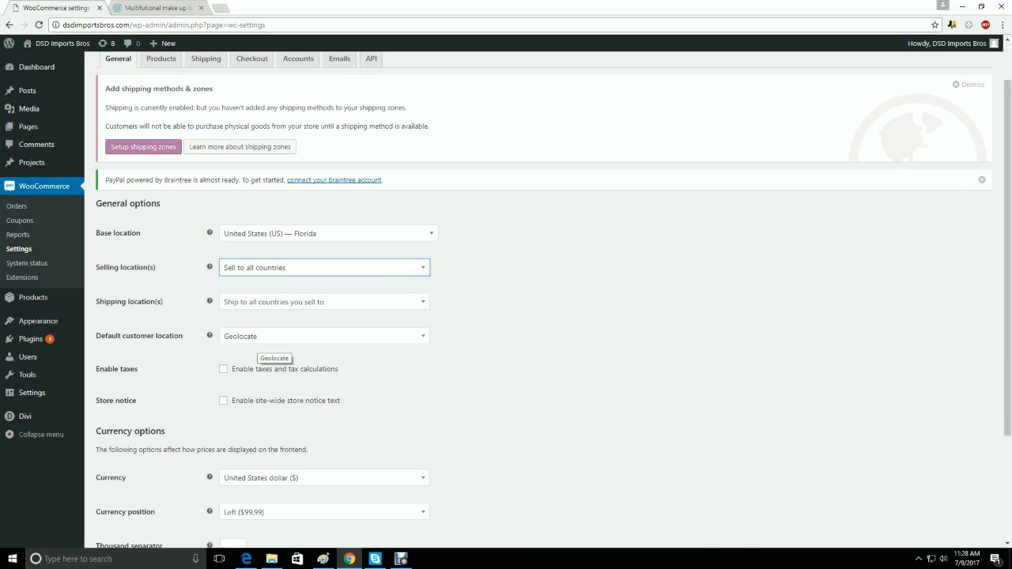
{"action": "scroll", "coordinate": [546, 300], "scroll_direction": "down", "scroll_amount": 2}
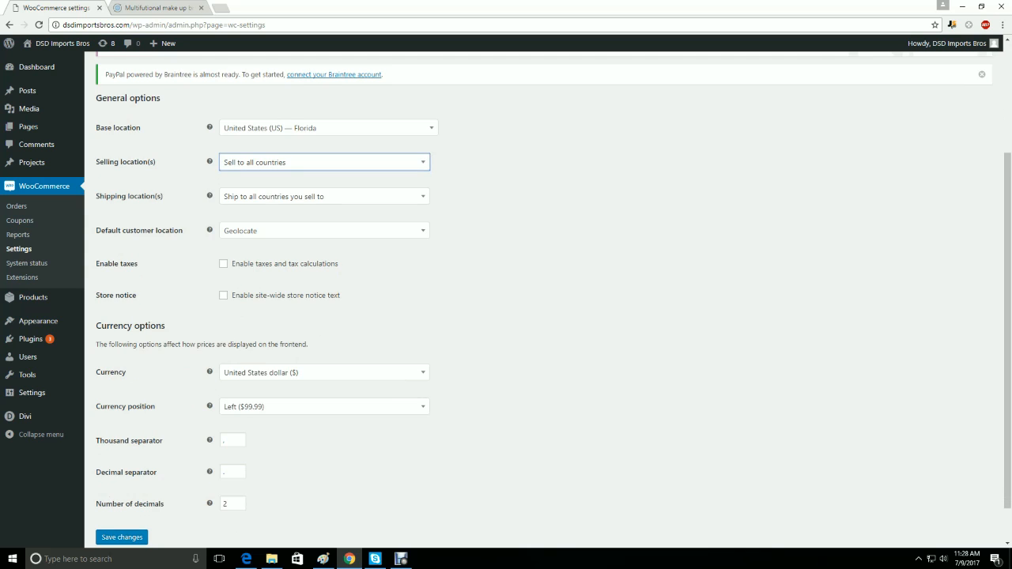
{"action": "scroll", "coordinate": [546, 300], "scroll_direction": "down", "scroll_amount": 2}
{"action": "scroll", "coordinate": [546, 301], "scroll_direction": "up", "scroll_amount": 5}
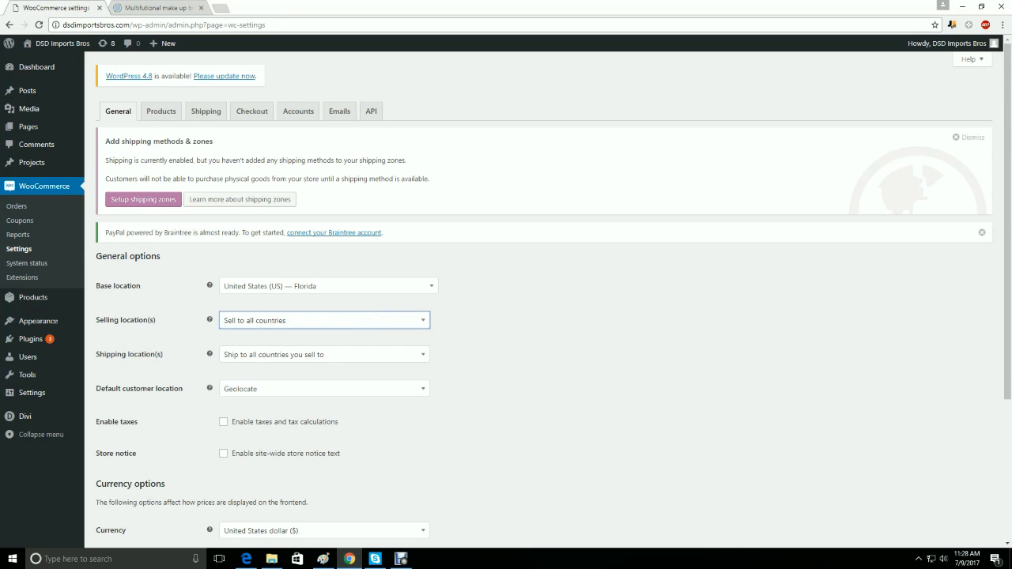
- Review the WooCommerce product settings, examining the available weight units and dimensions units
{"action": "left_click", "coordinate": [161, 110]}
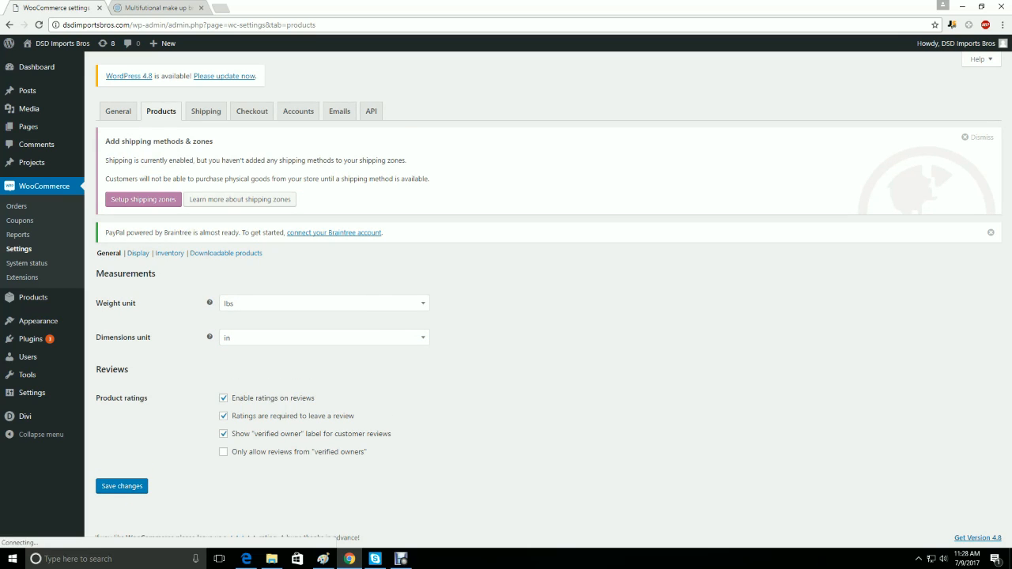
{"action": "left_click", "coordinate": [324, 304]}
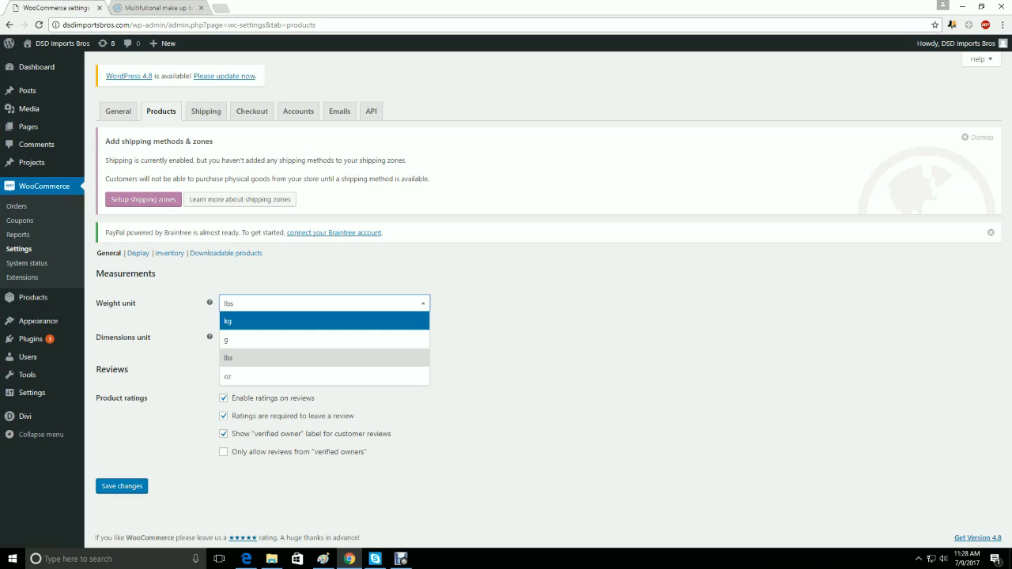
{"action": "left_click", "coordinate": [324, 358]}
{"action": "left_click", "coordinate": [325, 338]}
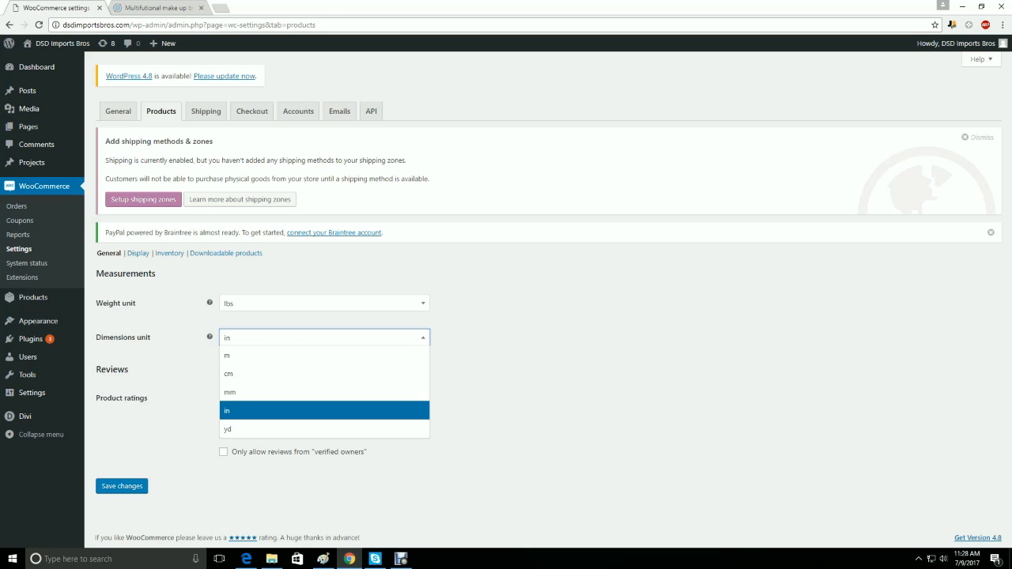
{"action": "left_click", "coordinate": [325, 338]}
- Review the shipping zones page in the WooCommerce shipping settings
{"action": "left_click", "coordinate": [206, 110]}
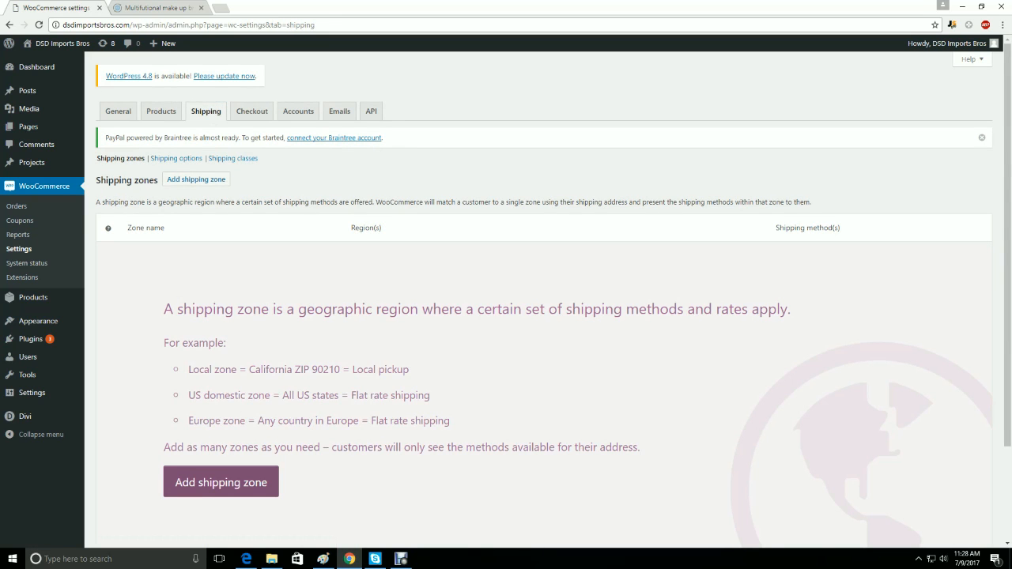
{"action": "scroll", "coordinate": [221, 429], "scroll_direction": "down", "scroll_amount": 1}
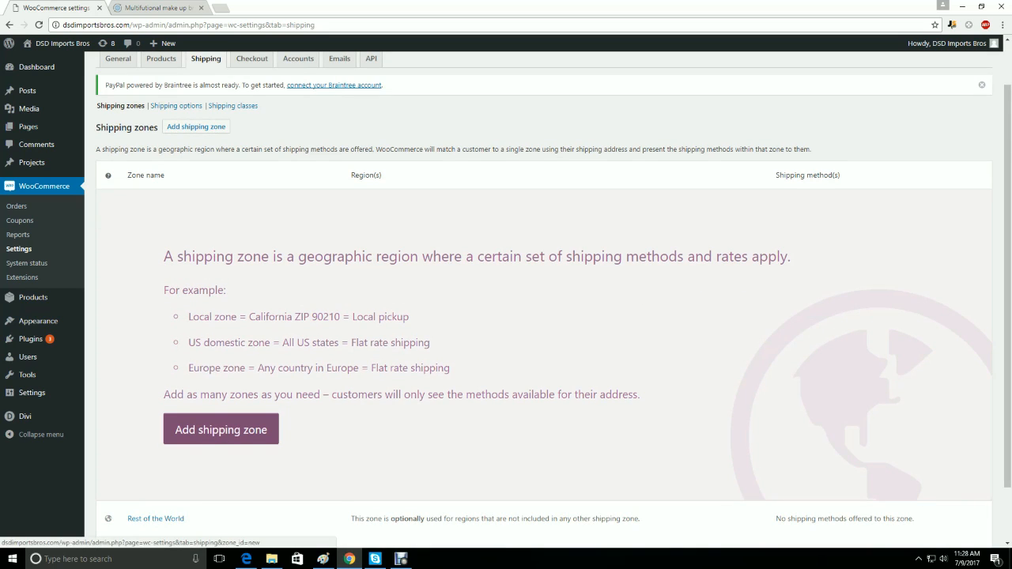
{"action": "scroll", "coordinate": [221, 430], "scroll_direction": "up", "scroll_amount": 1}
- Review the WooCommerce checkout settings, covering the checkout process, checkout pages, endpoints and payment gateways
{"action": "left_click", "coordinate": [251, 112]}
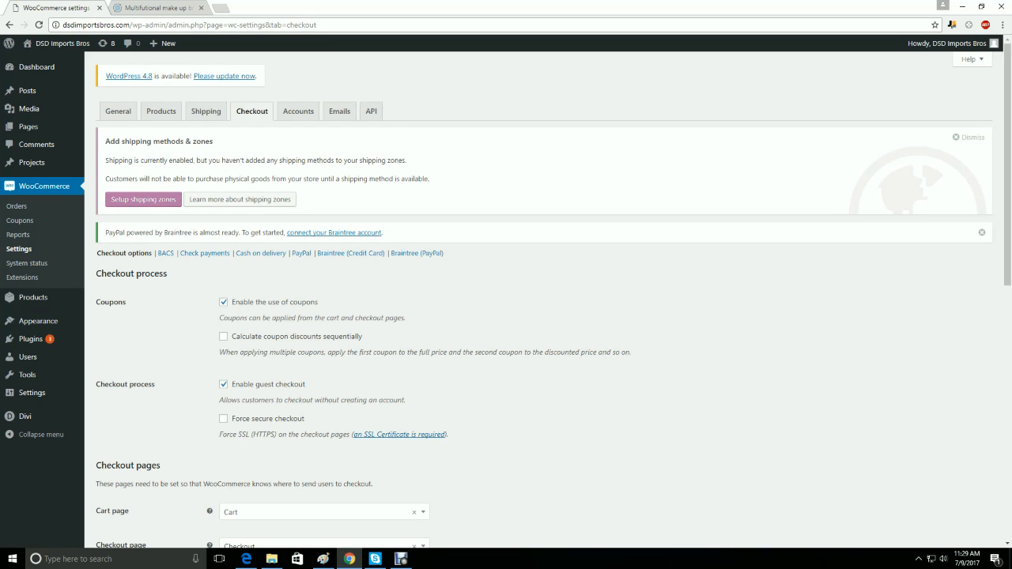
{"action": "scroll", "coordinate": [545, 301], "scroll_direction": "down", "scroll_amount": 4}
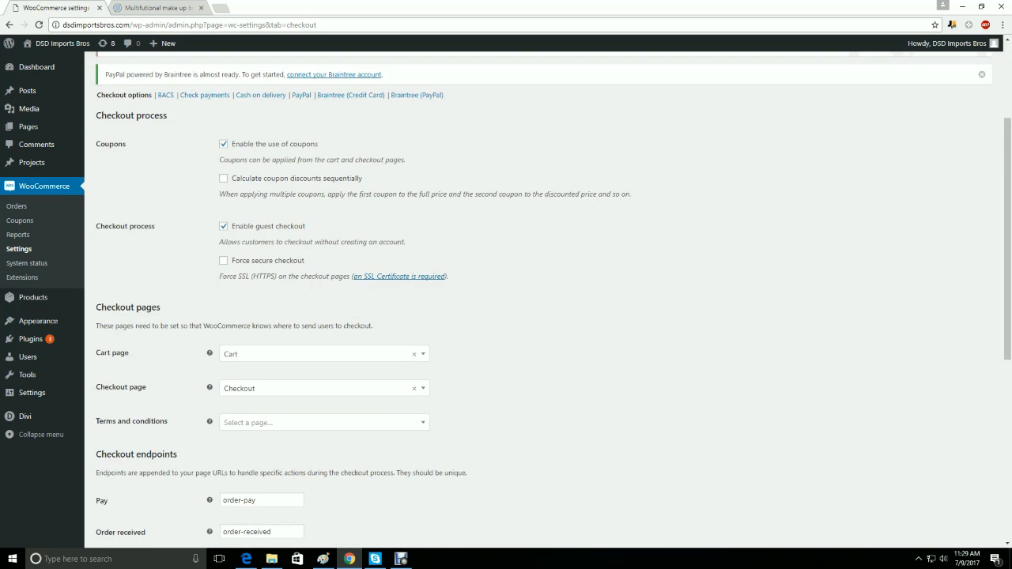
{"action": "scroll", "coordinate": [546, 300], "scroll_direction": "down", "scroll_amount": 2}
{"action": "scroll", "coordinate": [546, 301], "scroll_direction": "up", "scroll_amount": 1}
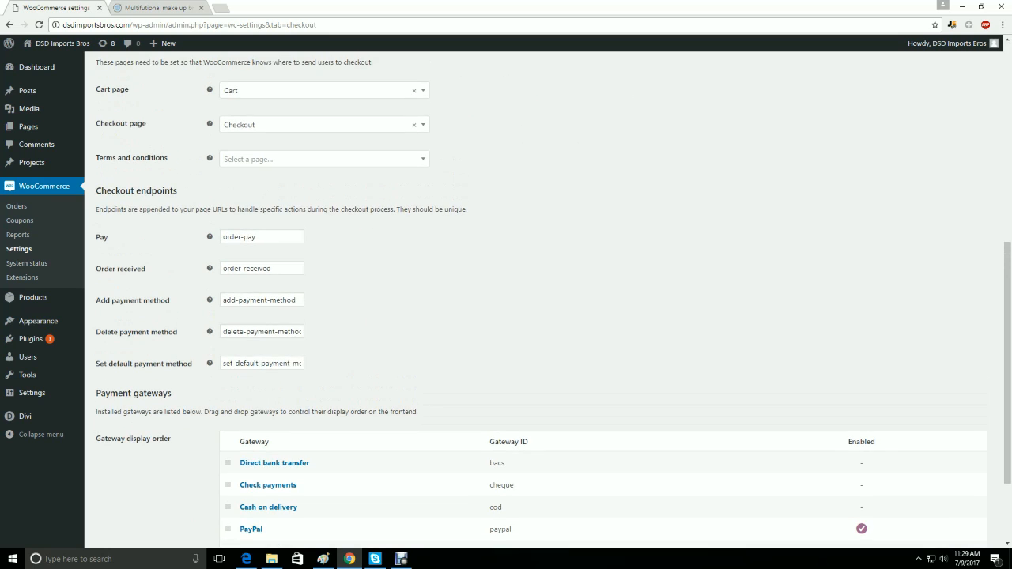
{"action": "scroll", "coordinate": [546, 301], "scroll_direction": "up", "scroll_amount": 5}
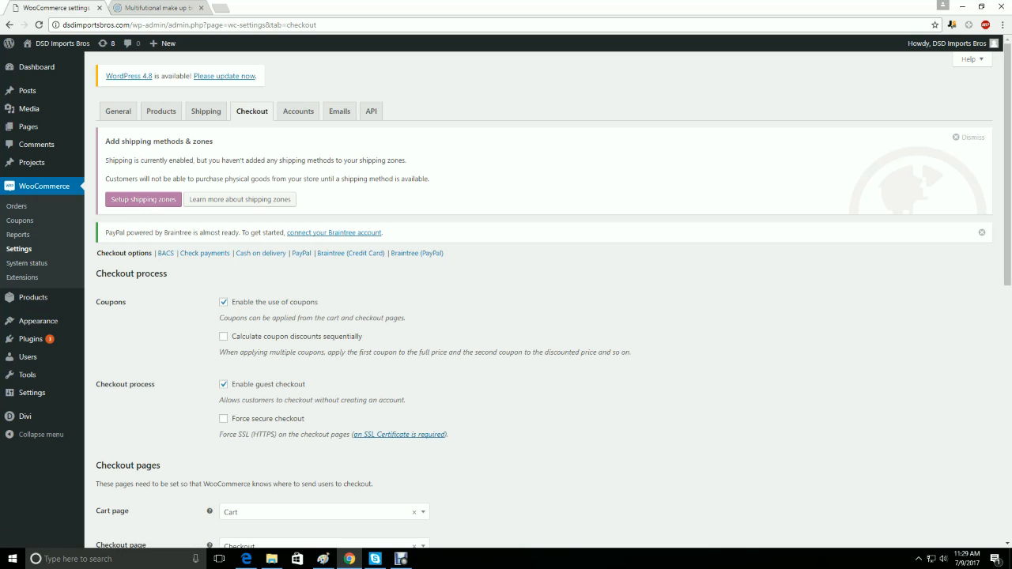
- Review the WooCommerce accounts settings, covering the account page, customer registration, account creation and account endpoints
{"action": "left_click", "coordinate": [298, 111]}
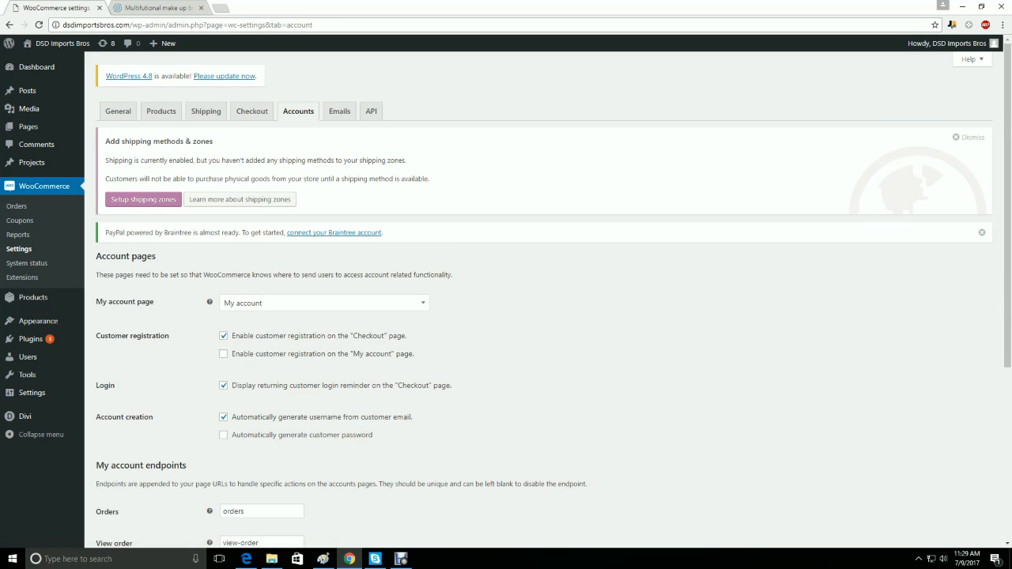
{"action": "left_click", "coordinate": [324, 303]}
{"action": "left_click", "coordinate": [522, 320]}
{"action": "scroll", "coordinate": [522, 320], "scroll_direction": "down", "scroll_amount": 6}
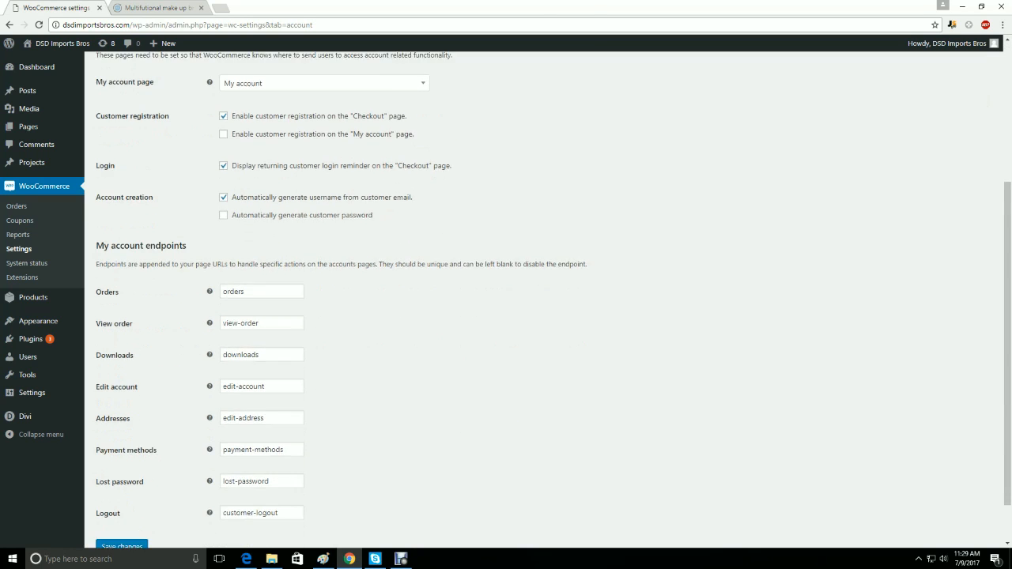
{"action": "scroll", "coordinate": [522, 320], "scroll_direction": "up", "scroll_amount": 3}
{"action": "scroll", "coordinate": [522, 320], "scroll_direction": "up", "scroll_amount": 2}
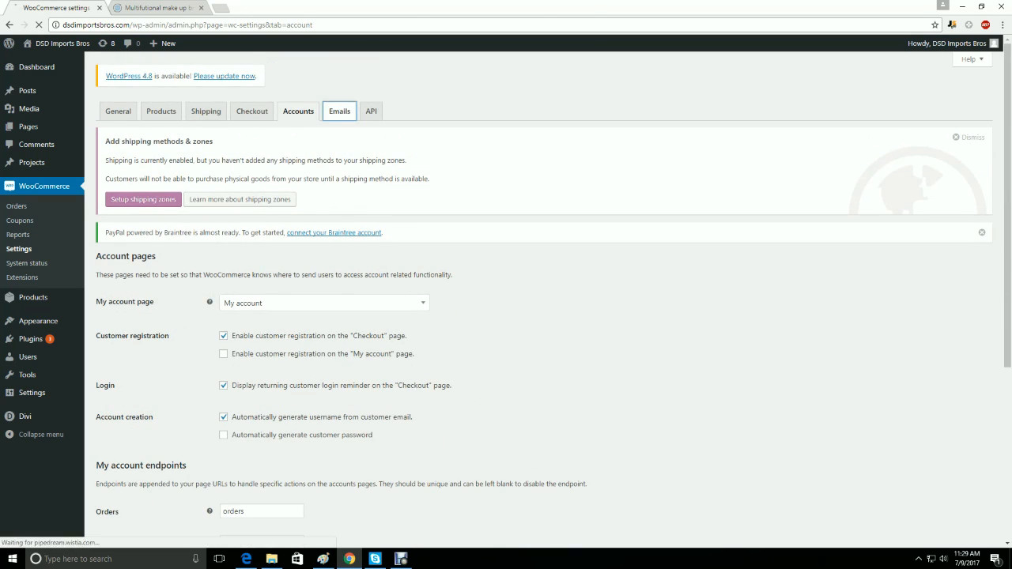
- Review the list of email notifications in the WooCommerce email settings
{"action": "left_click", "coordinate": [339, 111]}
{"action": "scroll", "coordinate": [522, 320], "scroll_direction": "down", "scroll_amount": 3}
{"action": "scroll", "coordinate": [522, 320], "scroll_direction": "up", "scroll_amount": 2}
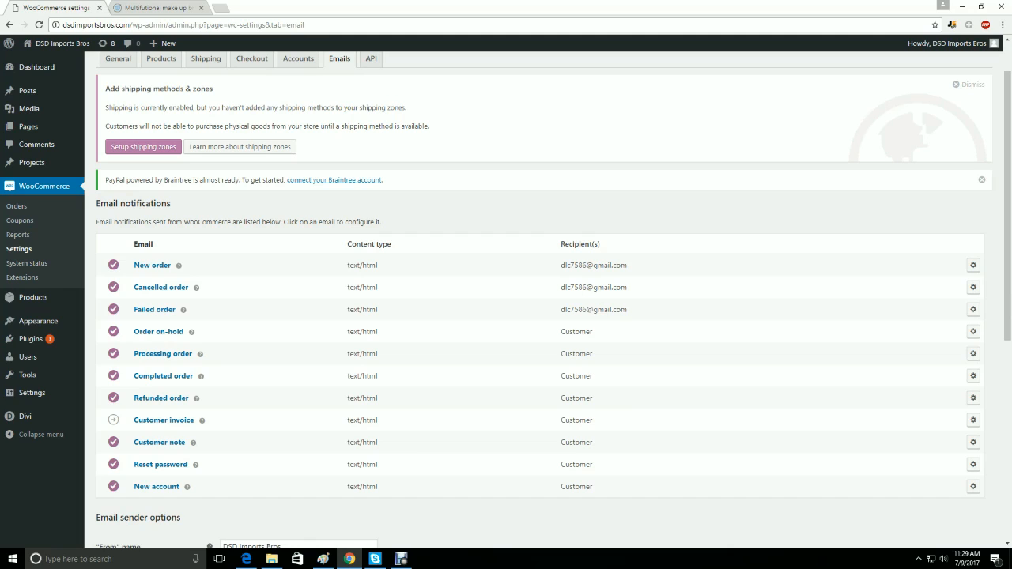
{"action": "triple_click", "coordinate": [362, 288]}
{"action": "left_click", "coordinate": [362, 288]}
- Examine the configuration of the New order email notification and return to the email notifications list
{"action": "left_click", "coordinate": [974, 265]}
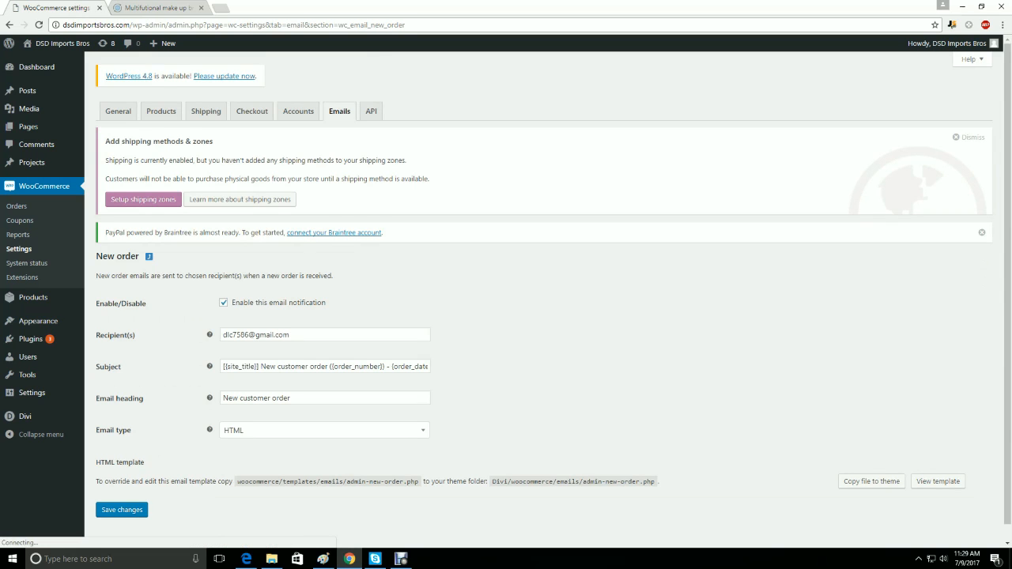
{"action": "scroll", "coordinate": [546, 296], "scroll_direction": "down", "scroll_amount": 1}
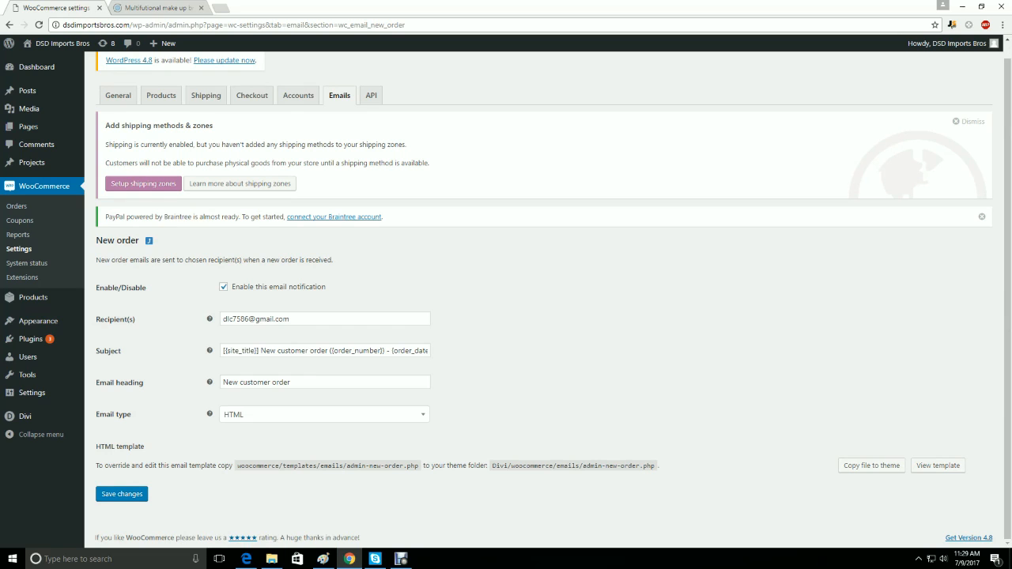
{"action": "scroll", "coordinate": [546, 297], "scroll_direction": "up", "scroll_amount": 1}
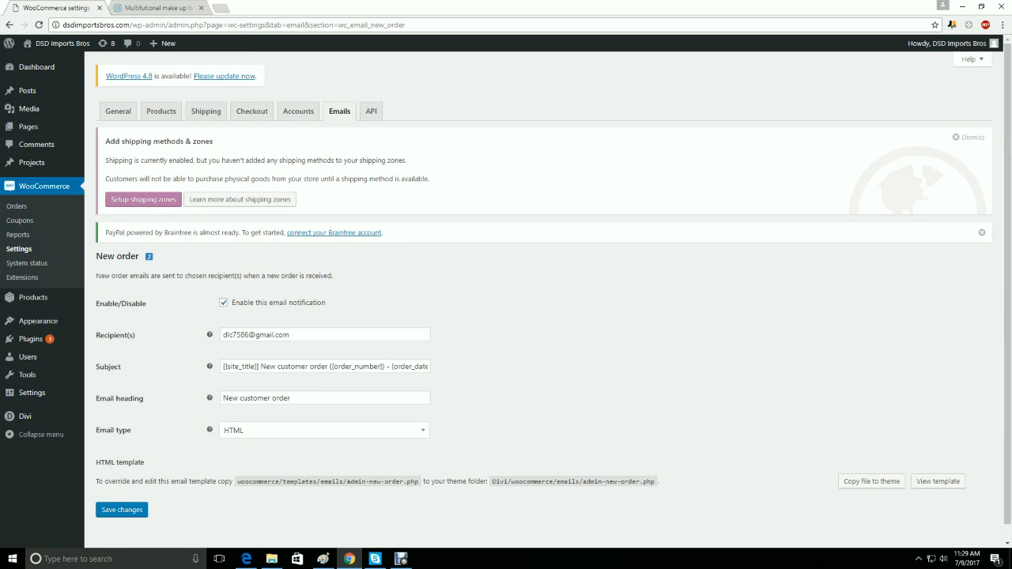
{"action": "left_click", "coordinate": [9, 24]}
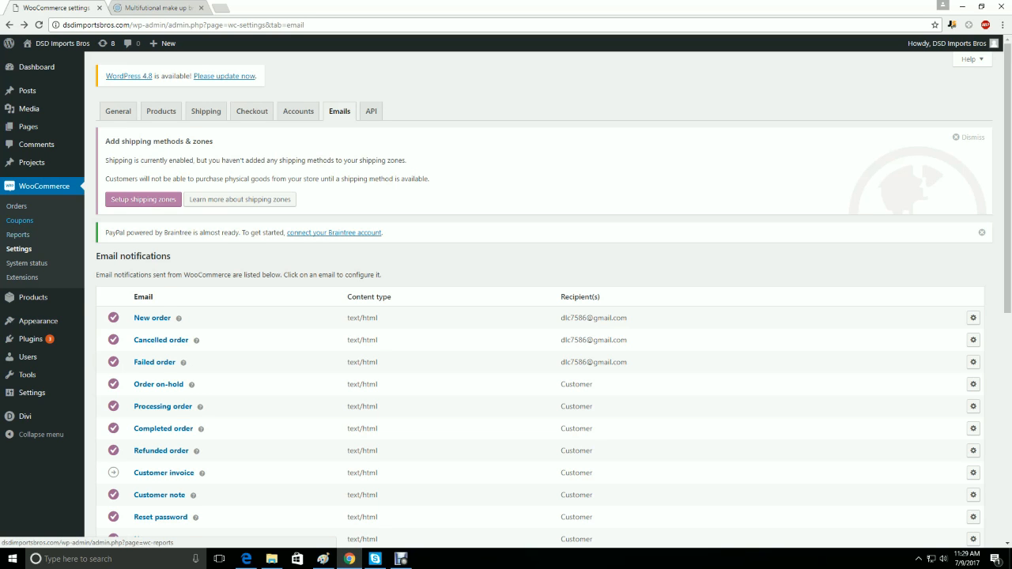
- Open the list of all store products
{"action": "mouse_move", "coordinate": [33, 297]}
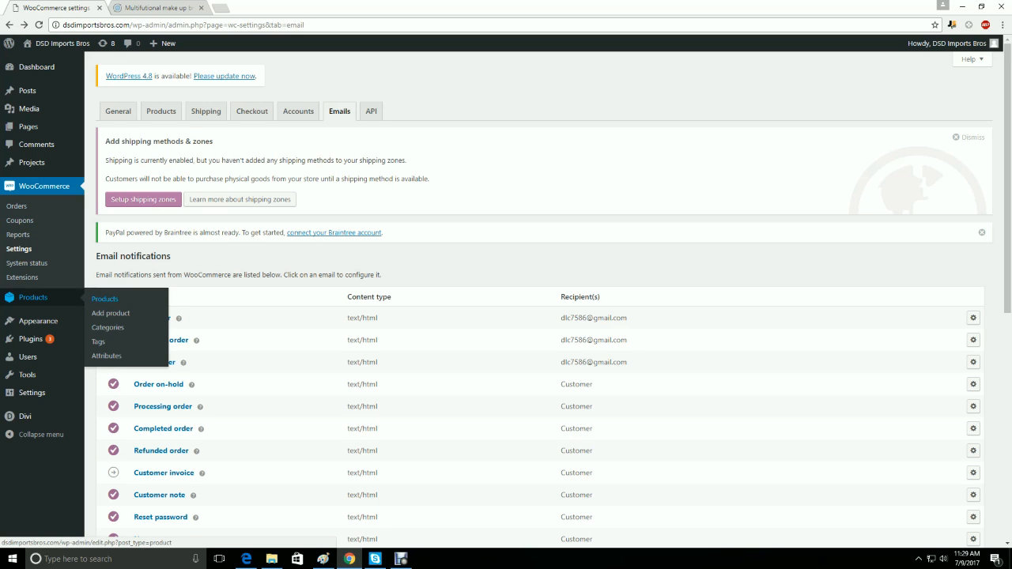
{"action": "left_click", "coordinate": [105, 299]}
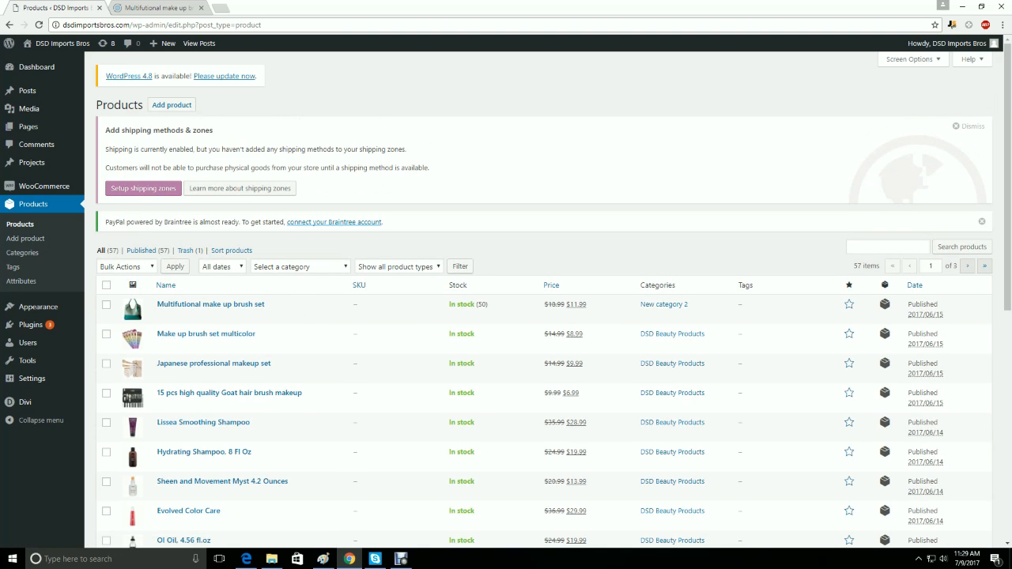